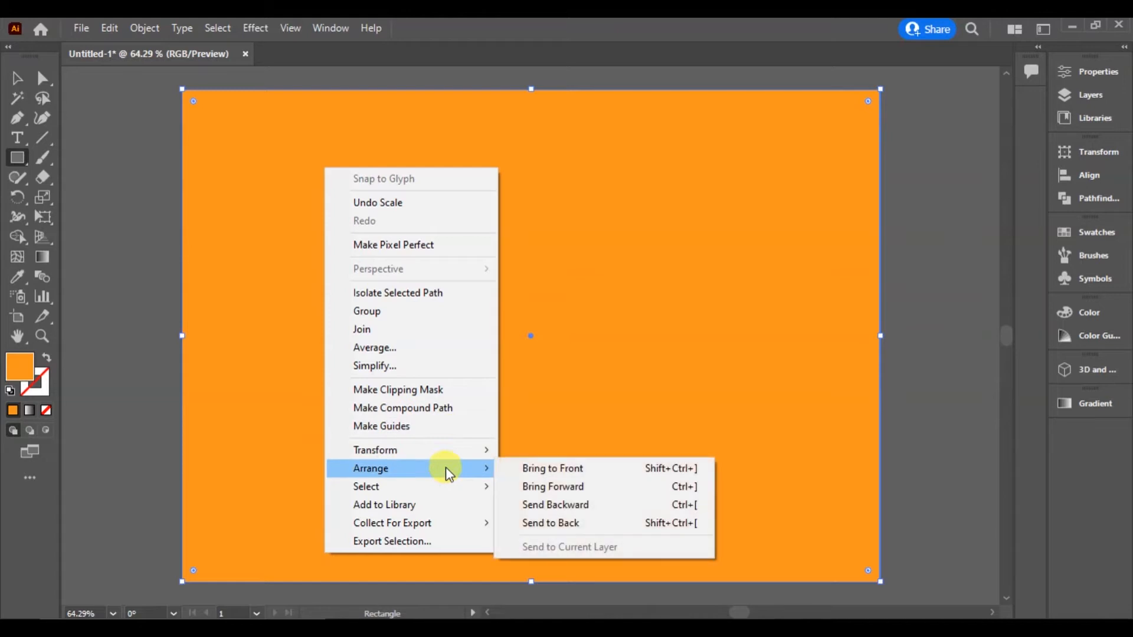
Send the orange background rectangle behind the wavy line and lock it
click(536, 523)
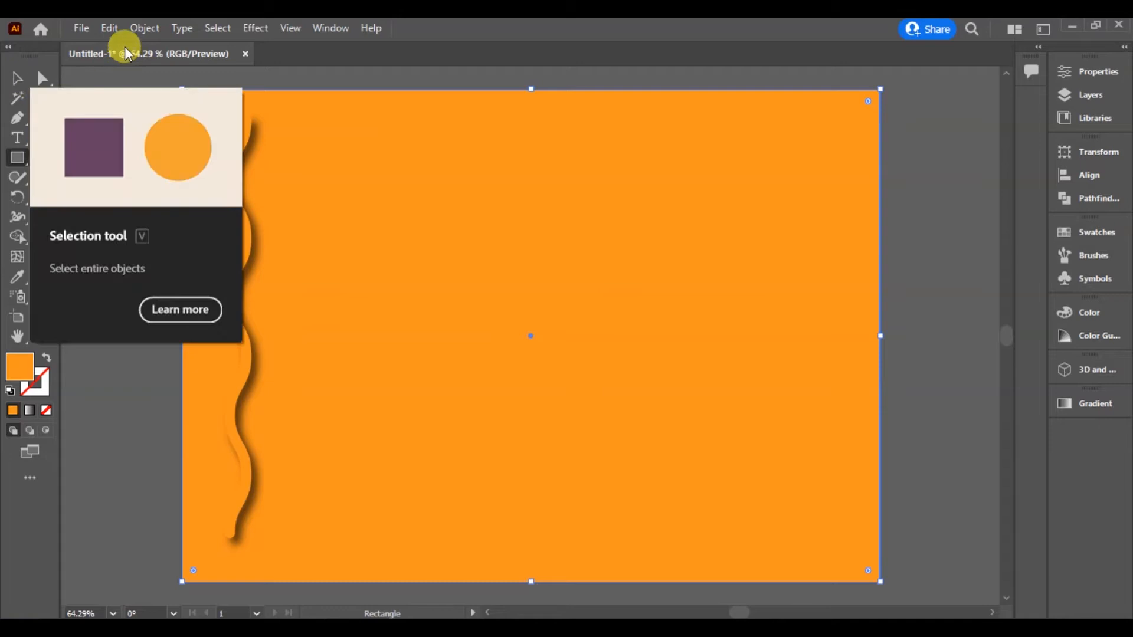
click(145, 29)
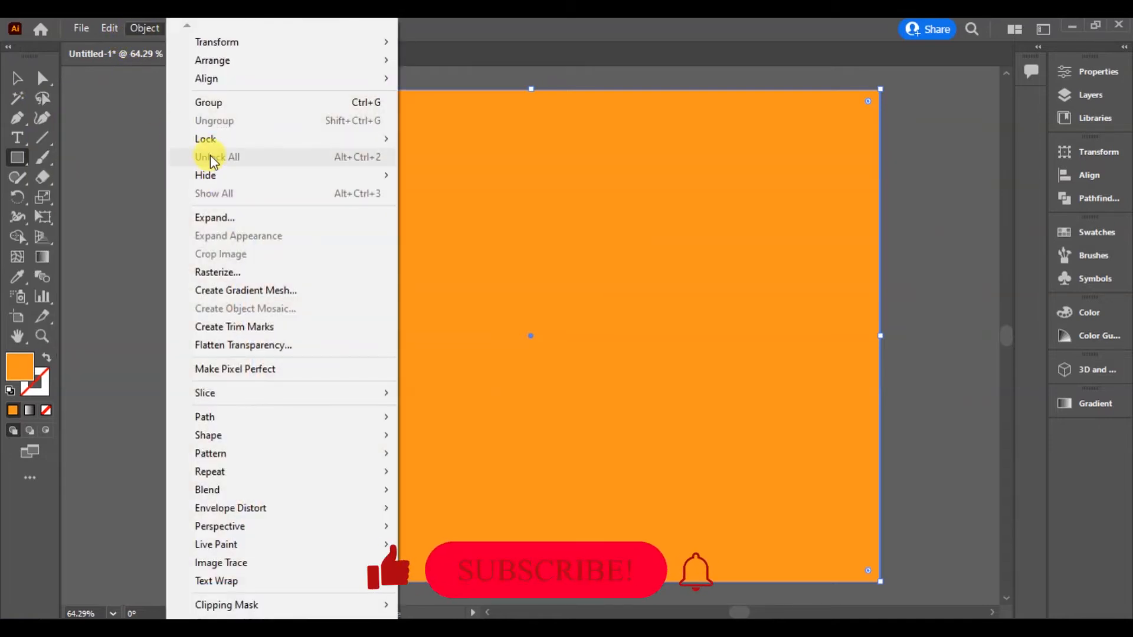
mouse_move(250, 137)
click(522, 146)
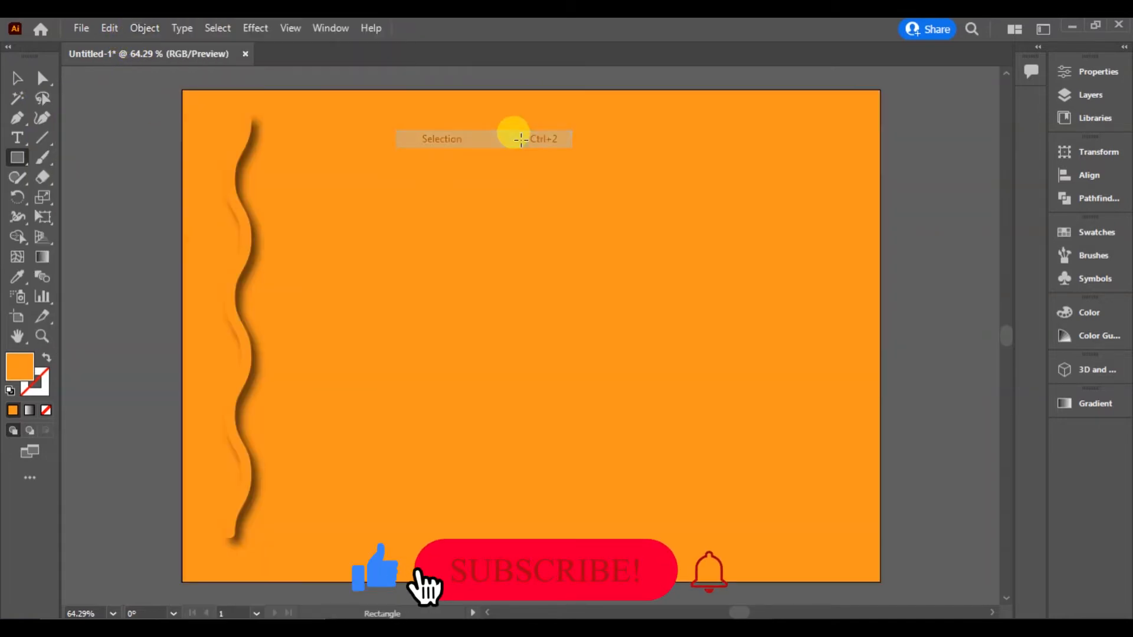
Copy the wavy line a short distance to its right and repeat the copy until evenly spaced waves fill the artboard's width
click(20, 79)
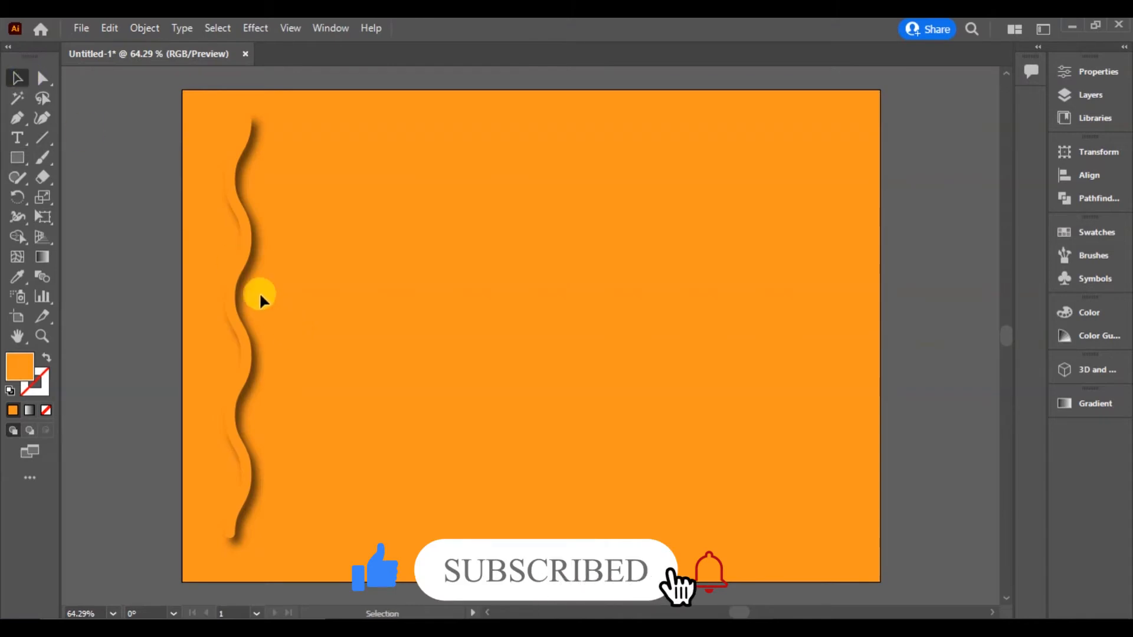
click(243, 279)
drag(241, 280, 271, 285)
key(ctrl+d)
key(ctrl+d)
key(ctrl+d)
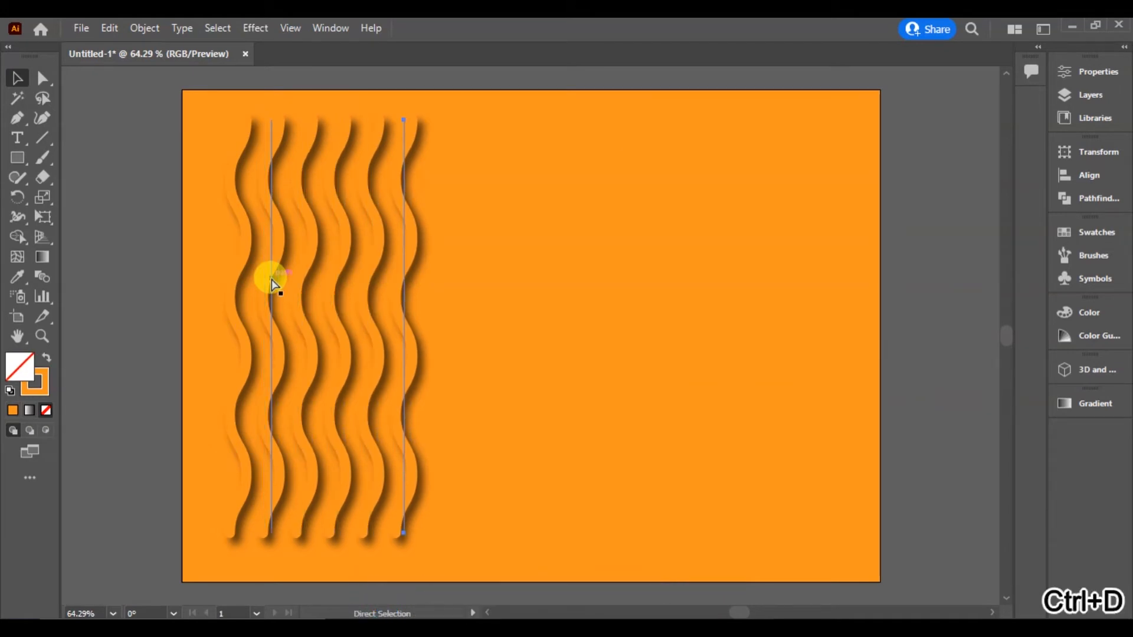
key(ctrl+d)
key(ctrl+d)
key(ctrl+d)
key(ctrl+d)
key(ctrl+d)
key(ctrl+d)
key(ctrl+d)
key(ctrl+d)
key(ctrl+d)
key(ctrl+d)
key(ctrl+d)
key(ctrl+d)
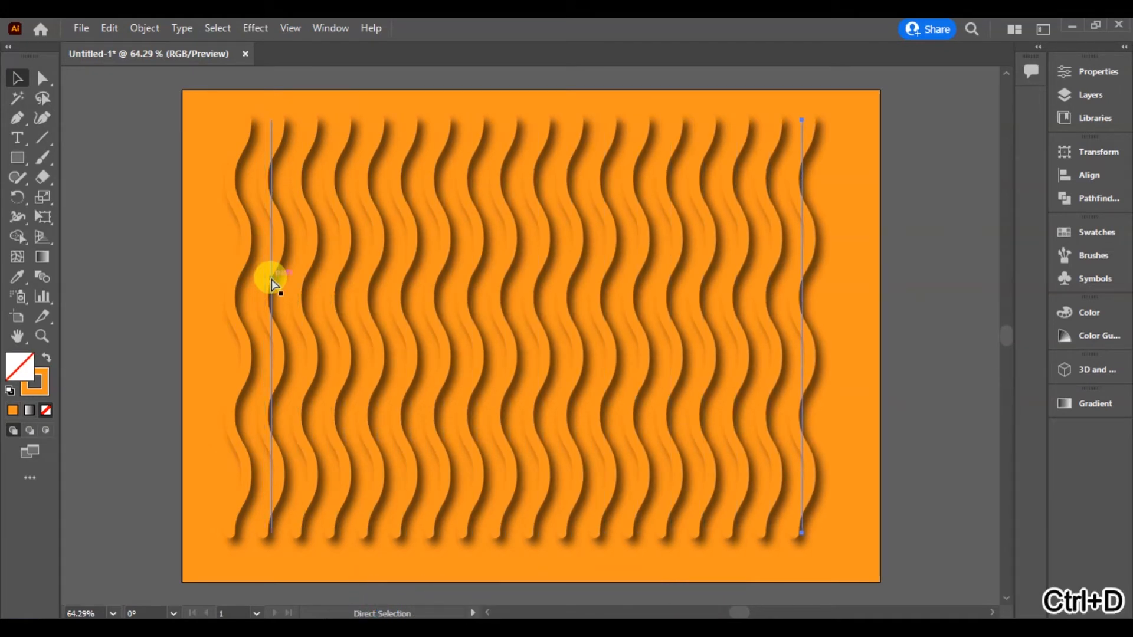
key(ctrl+d)
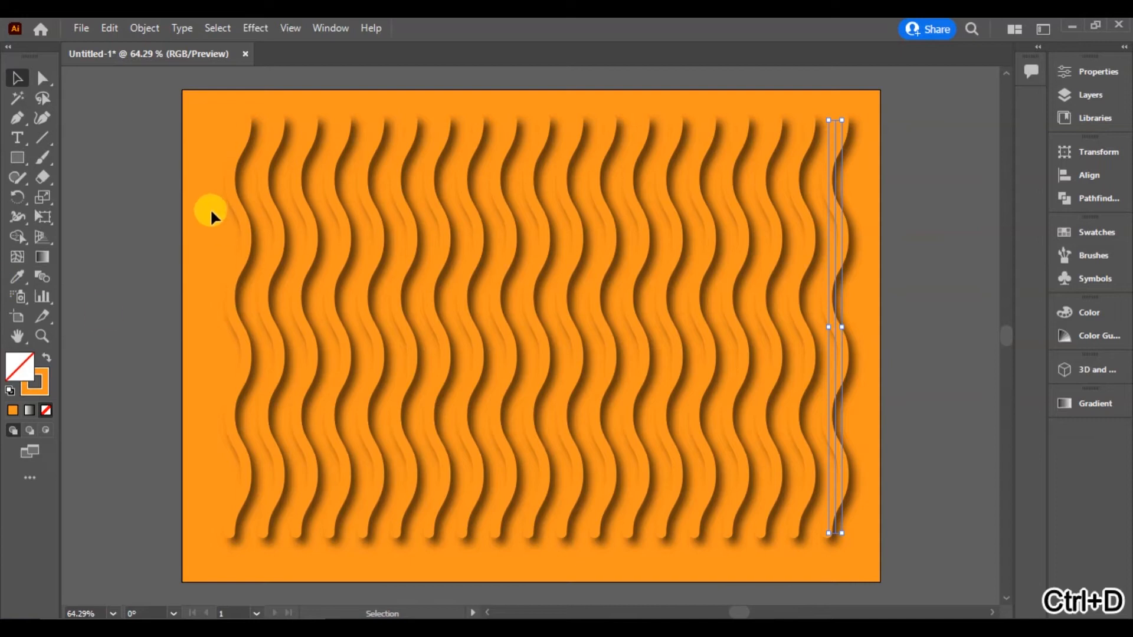
Add the point text STOP over the waves in the upper-left part of the artboard
click(24, 138)
click(361, 238)
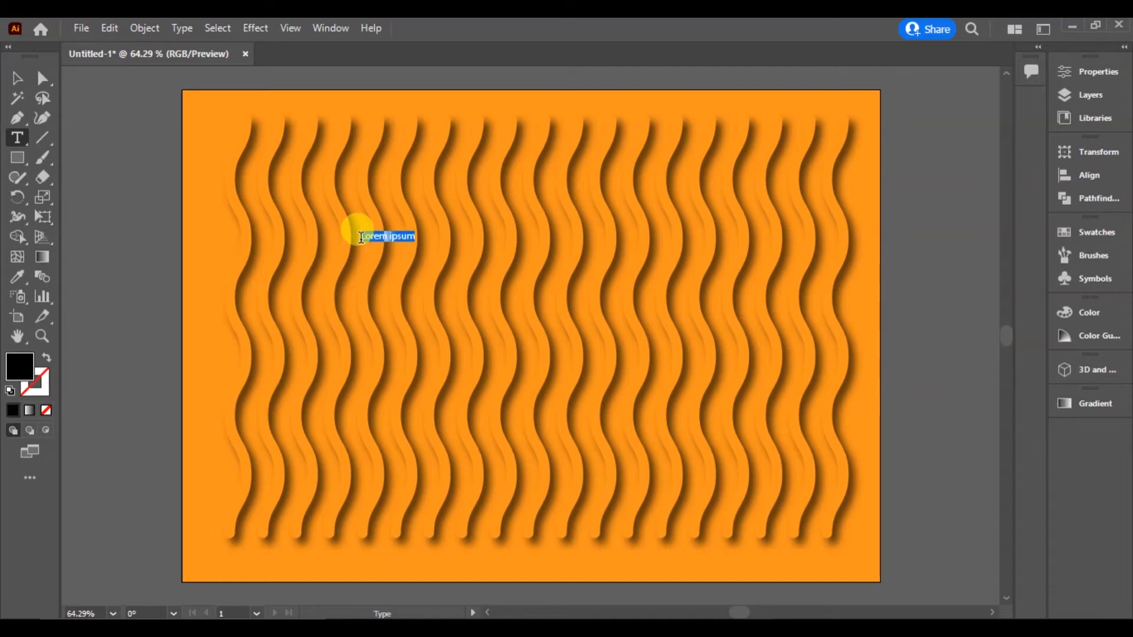
key(BackSpace)
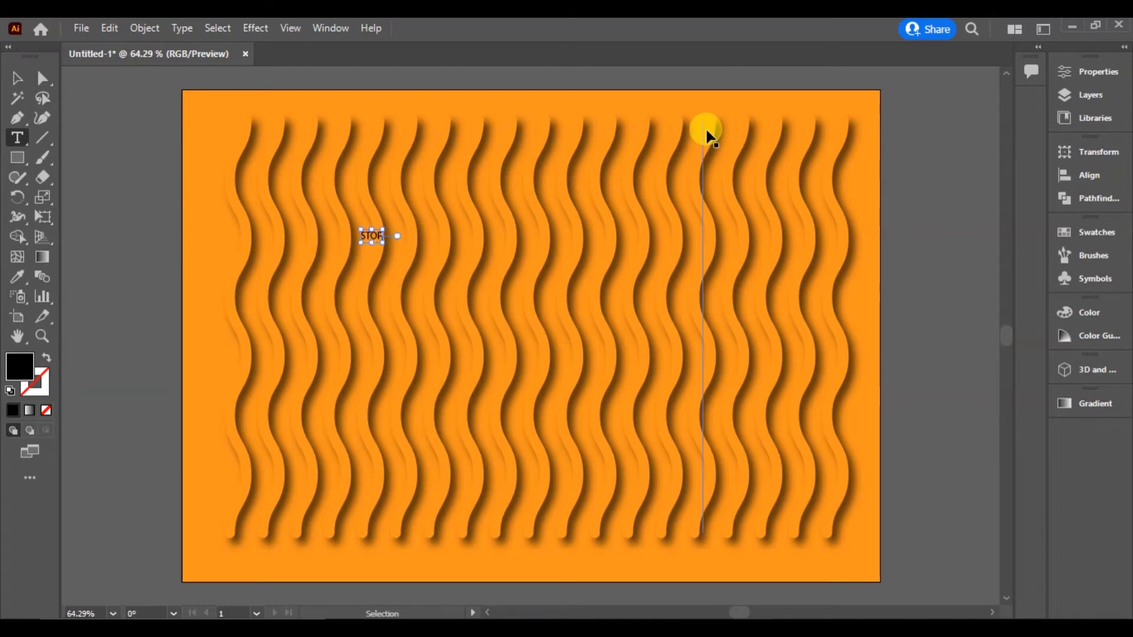
Set the fill of the whole STOP text to white
key(ctrl+a)
click(1104, 72)
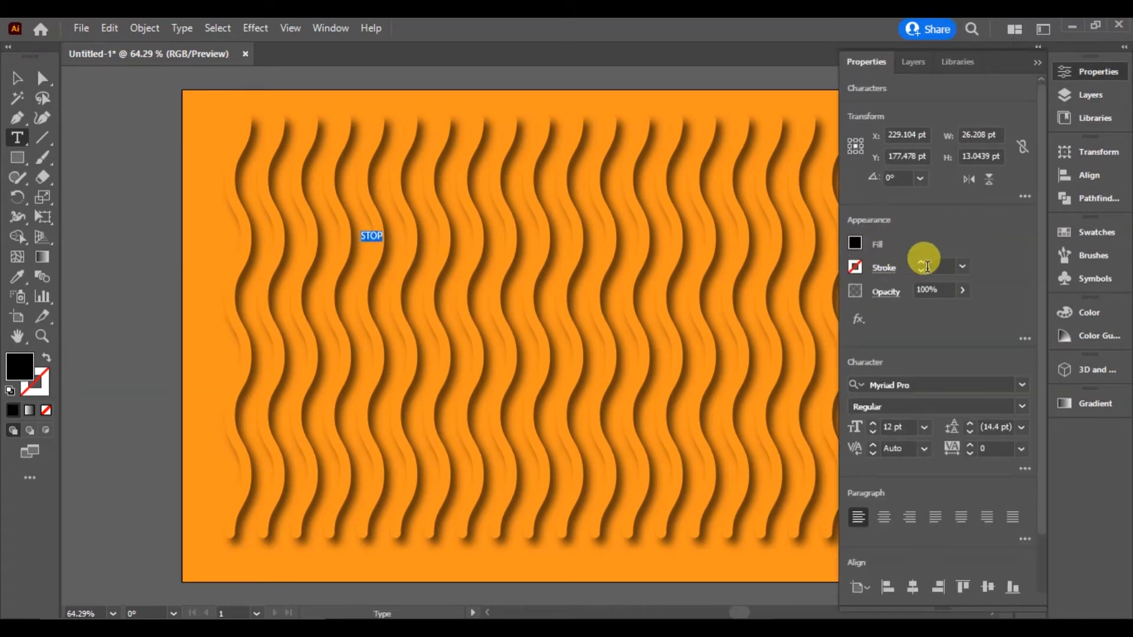
click(855, 243)
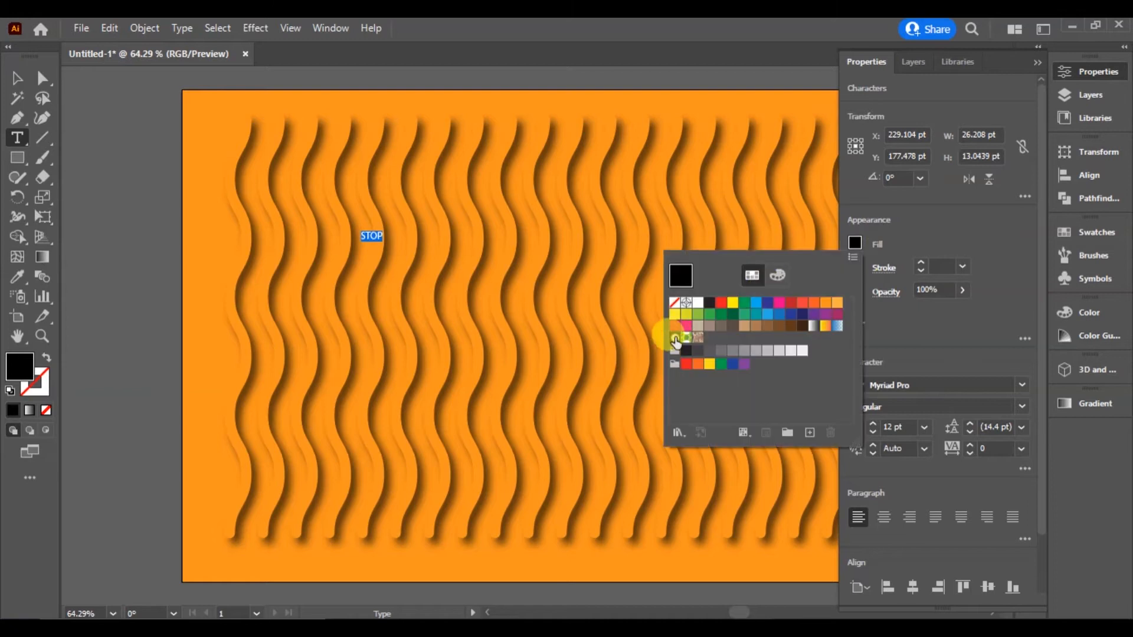
click(698, 304)
click(961, 337)
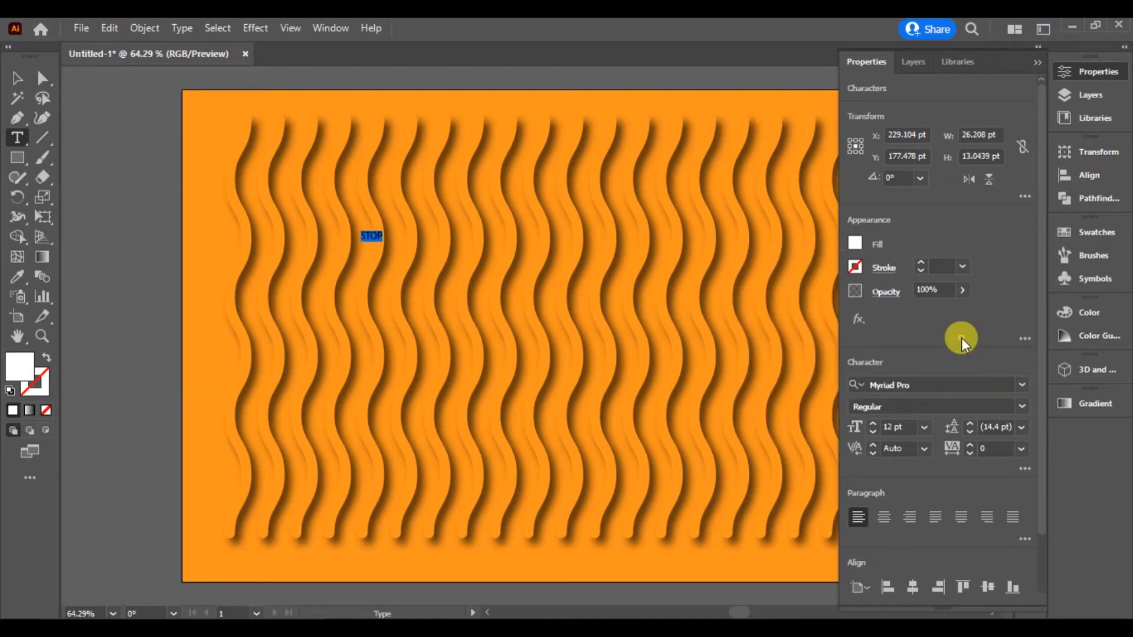
Set the STOP text's font to Panton Black Caps and enlarge it to about 225 pt across the artboard's middle
click(919, 386)
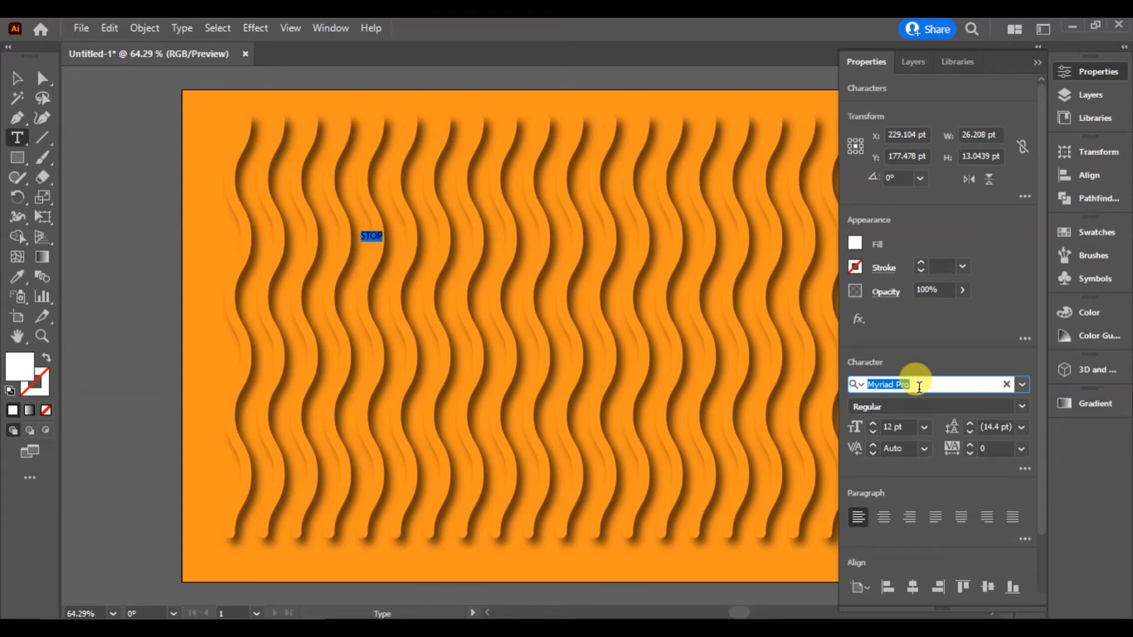
text([AN)
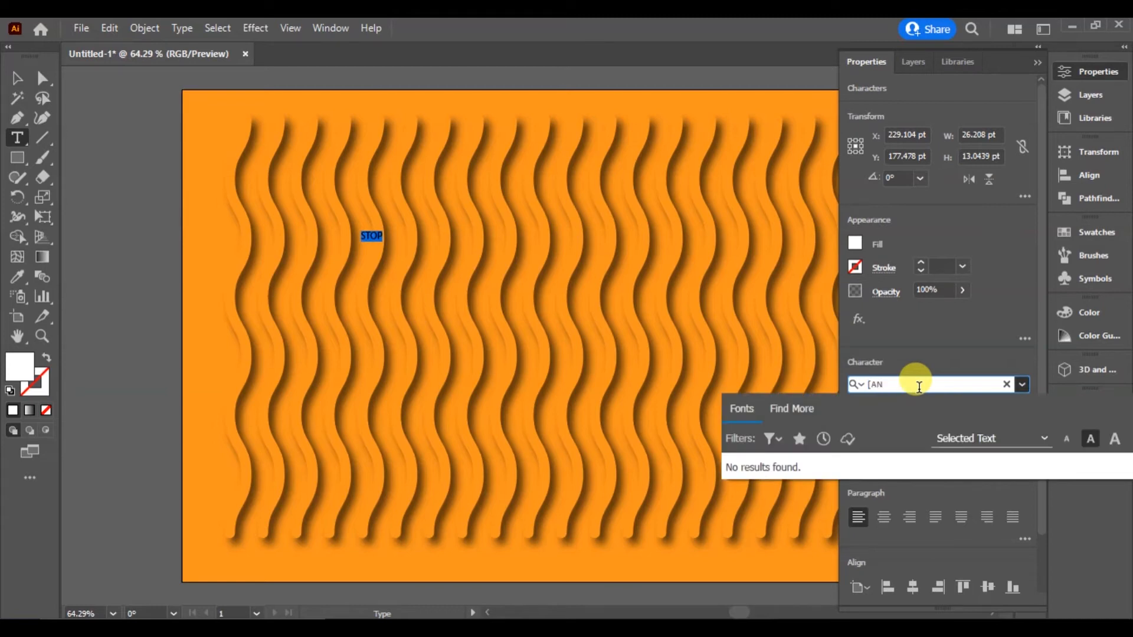
key(BackSpace)
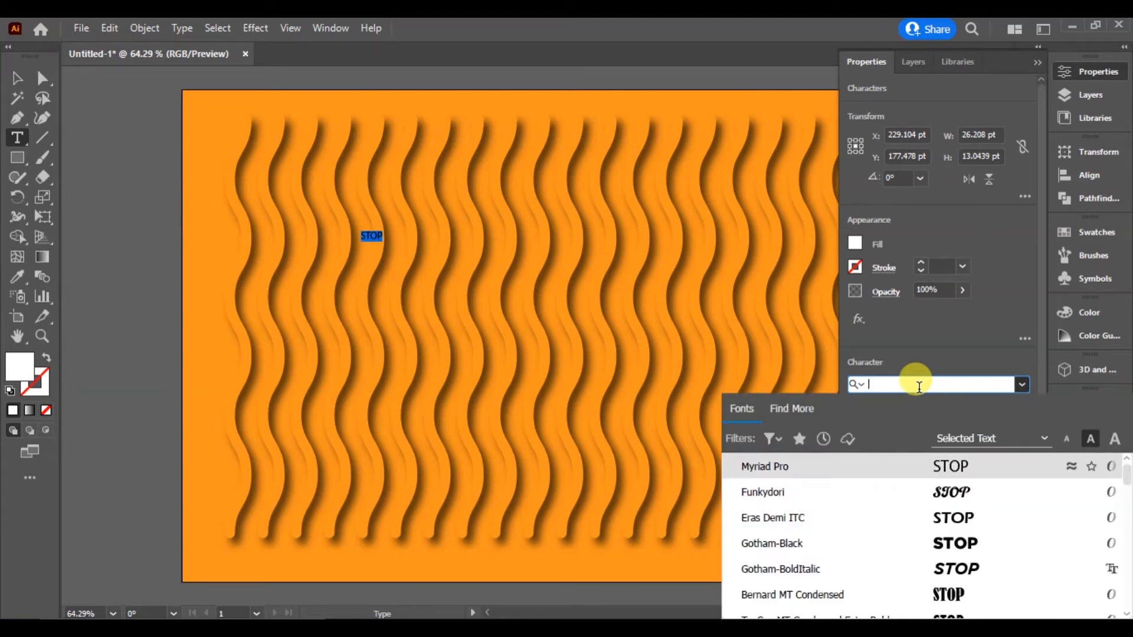
text(Pan)
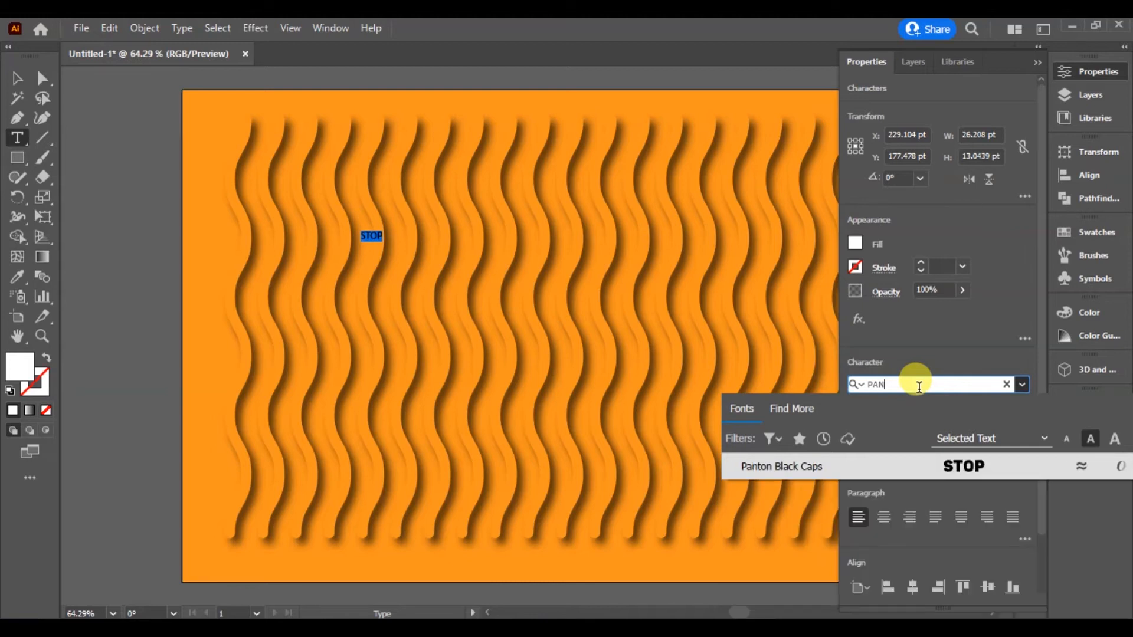
key(Return)
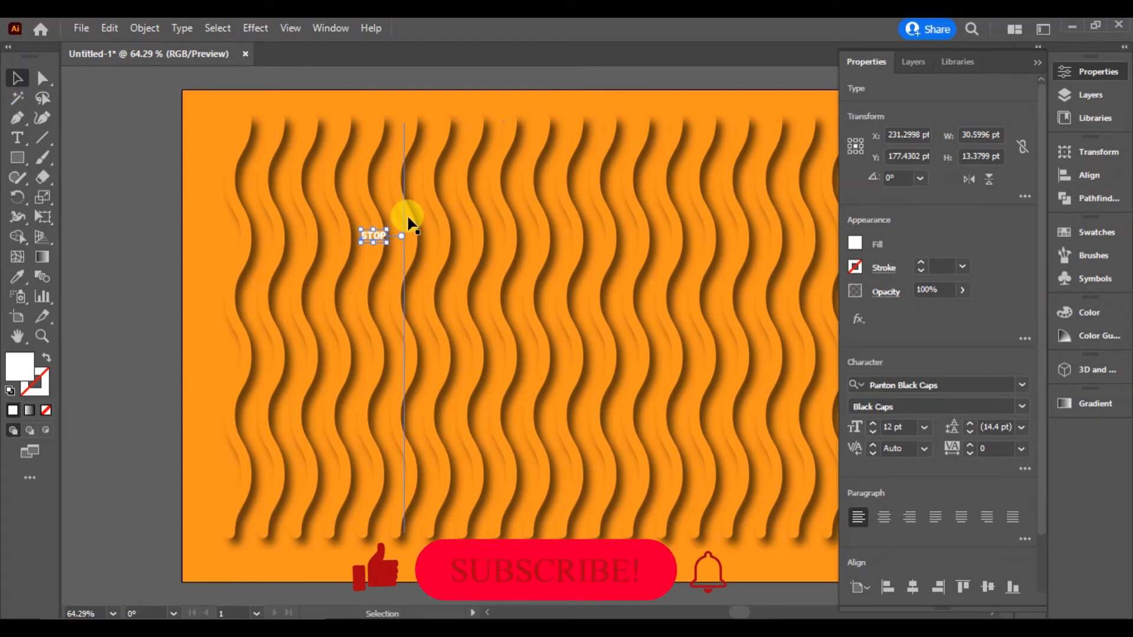
drag(388, 244, 691, 449)
Convert the STOP text to outlines and ungroup it into separate letters
right_click(587, 374)
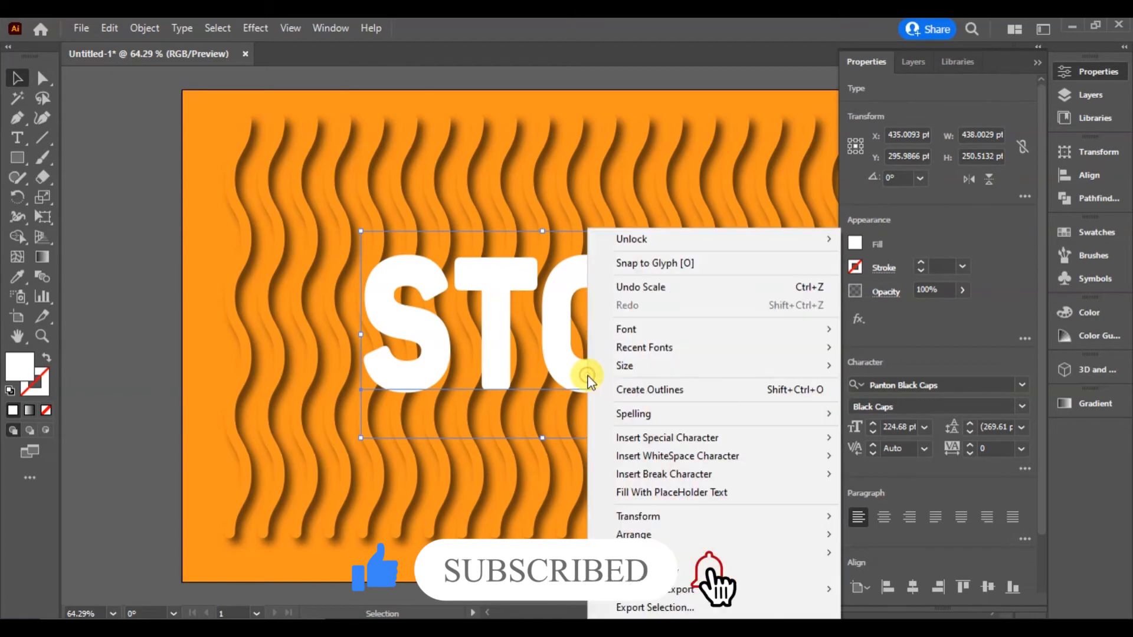
click(624, 389)
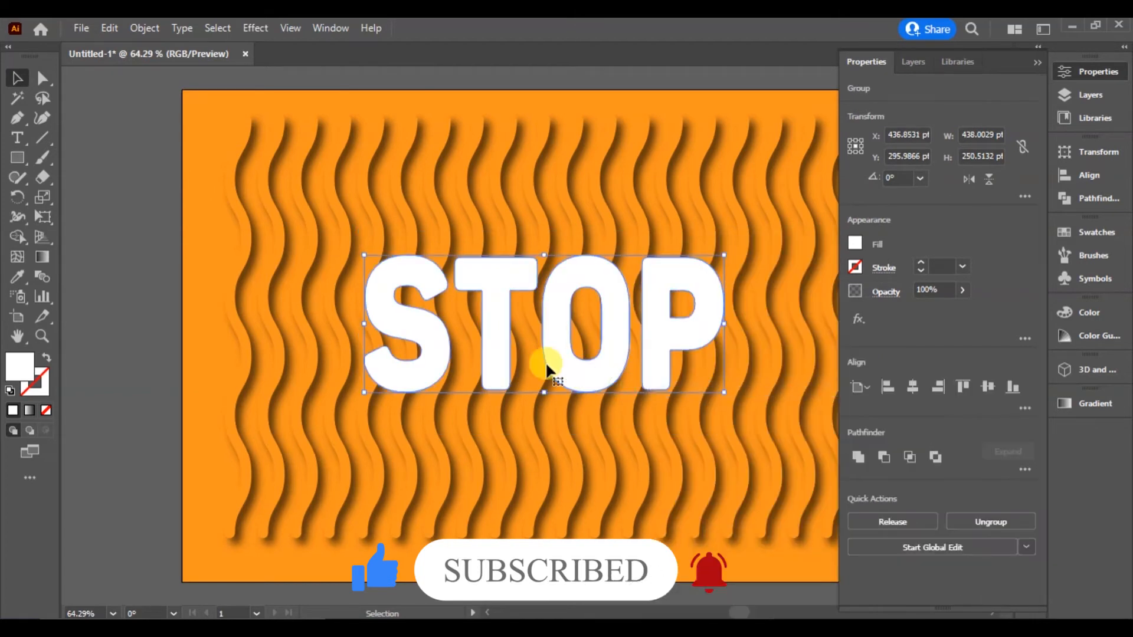
right_click(590, 367)
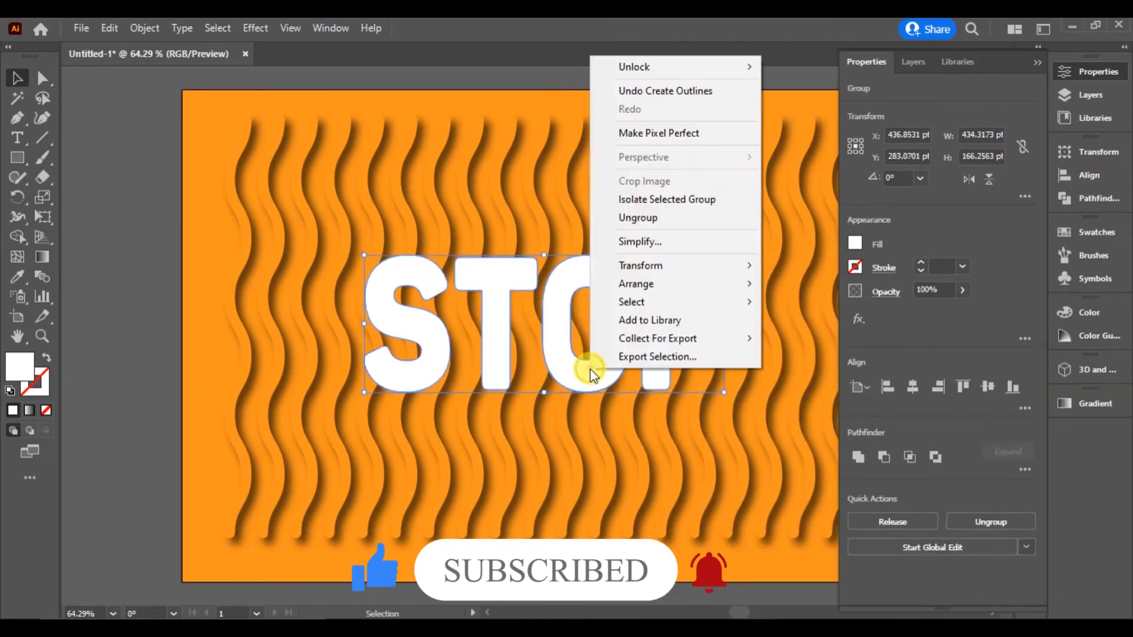
click(634, 218)
click(17, 77)
click(405, 122)
click(443, 105)
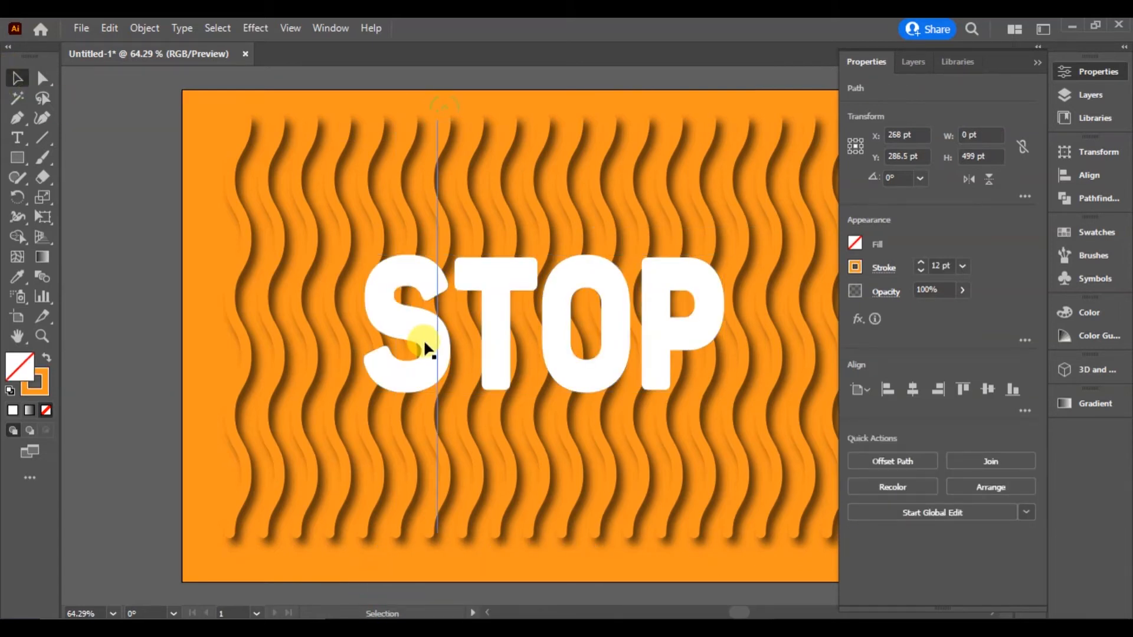
Scatter the letters over the waves: S to the upper left, T near the centre, O lower down and P to the right
drag(430, 340, 352, 239)
drag(500, 289, 465, 304)
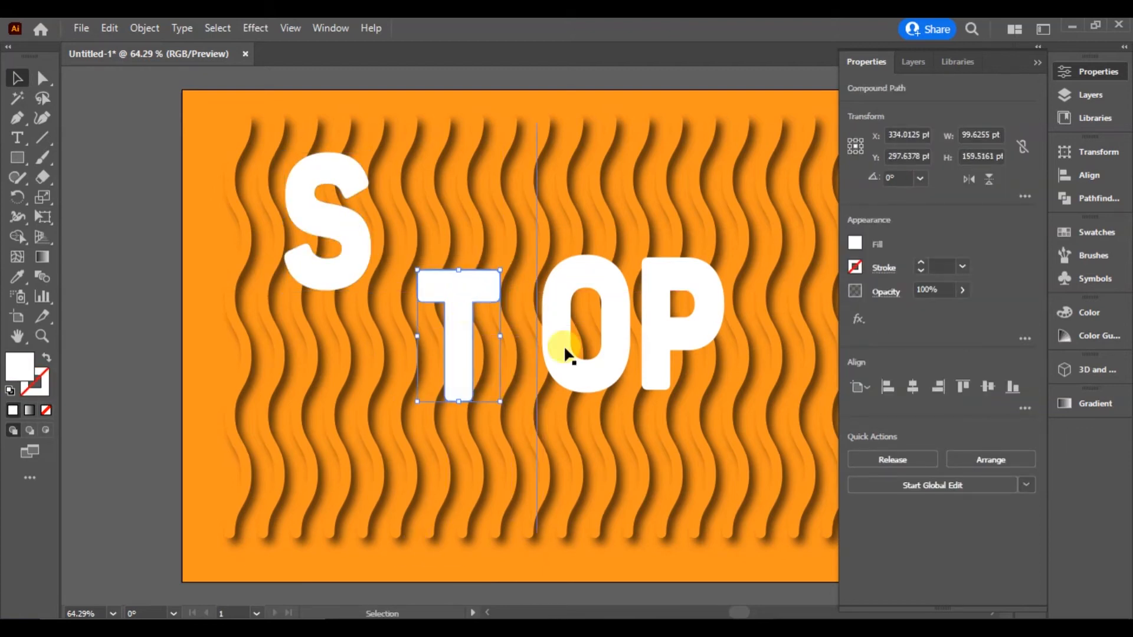
drag(578, 371, 603, 494)
drag(693, 340, 787, 315)
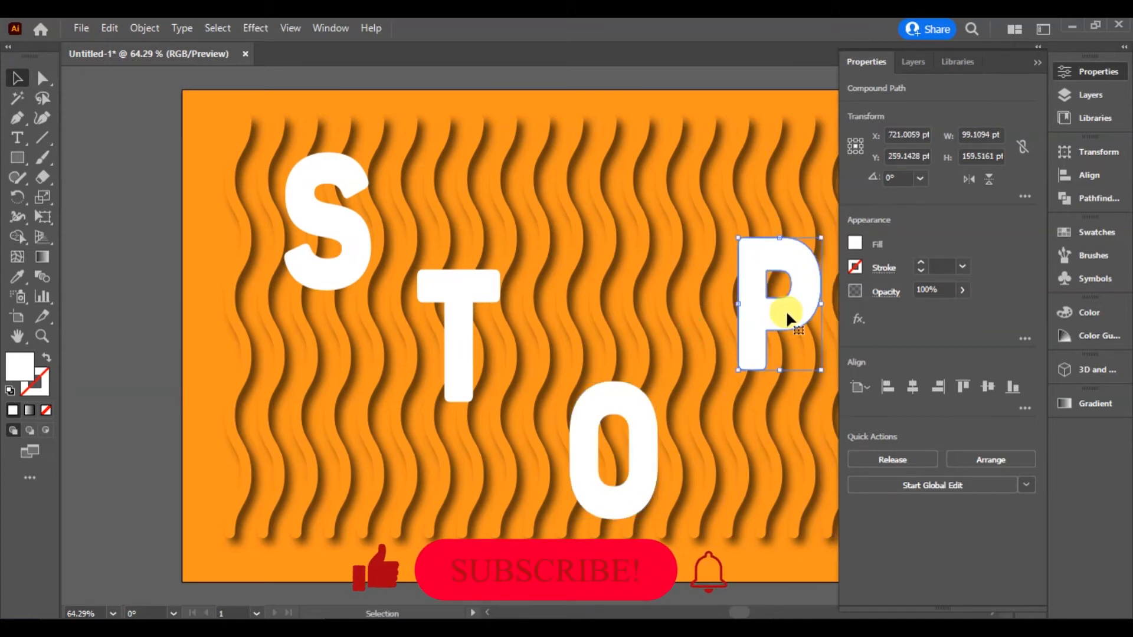
click(1038, 48)
drag(634, 391, 651, 385)
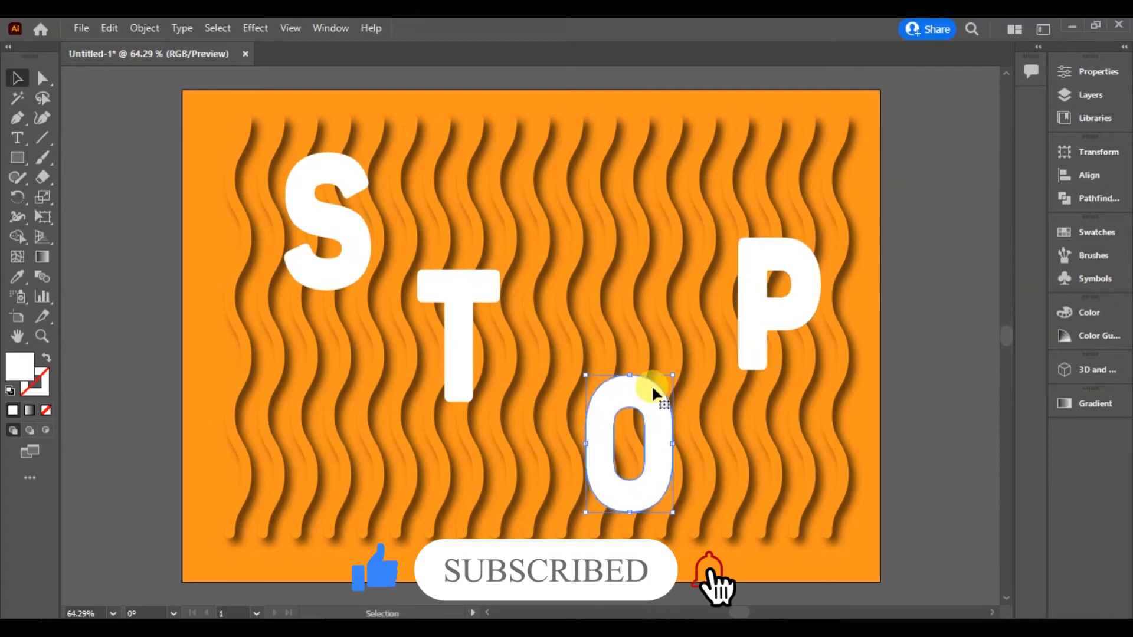
Bring the third wavy line from the left, which crosses the left part of the S, to the front
click(292, 302)
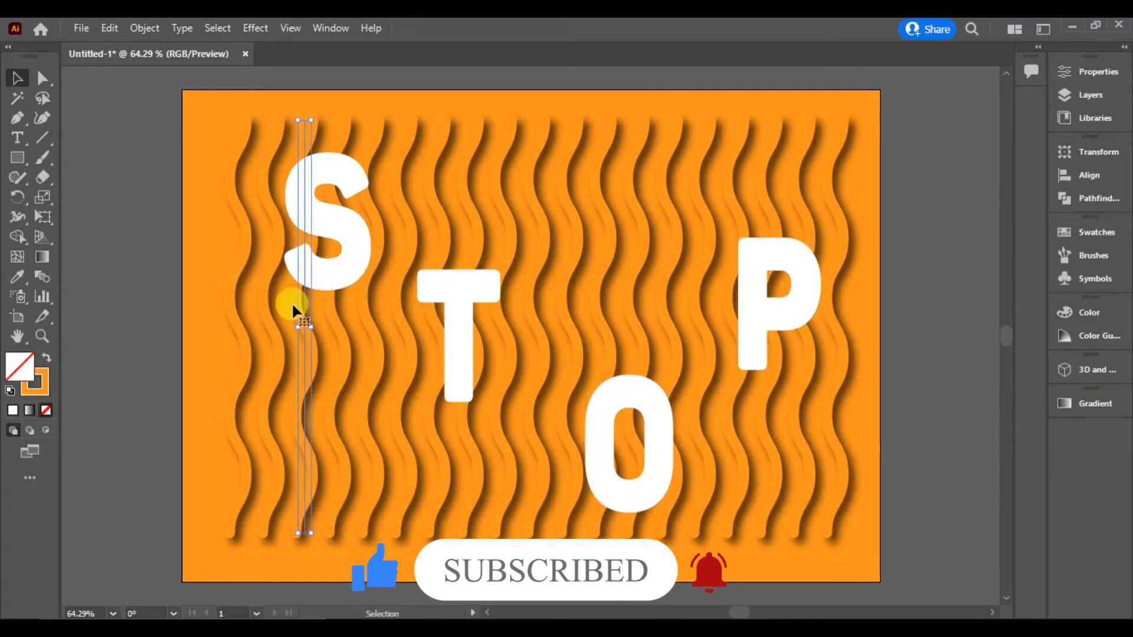
right_click(292, 302)
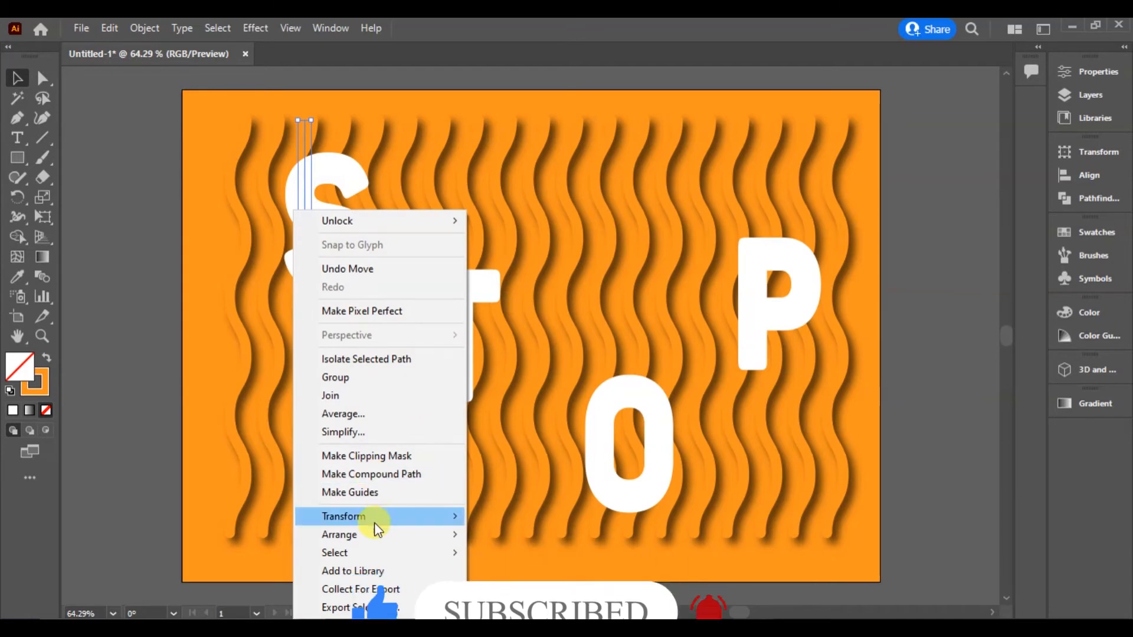
mouse_move(377, 529)
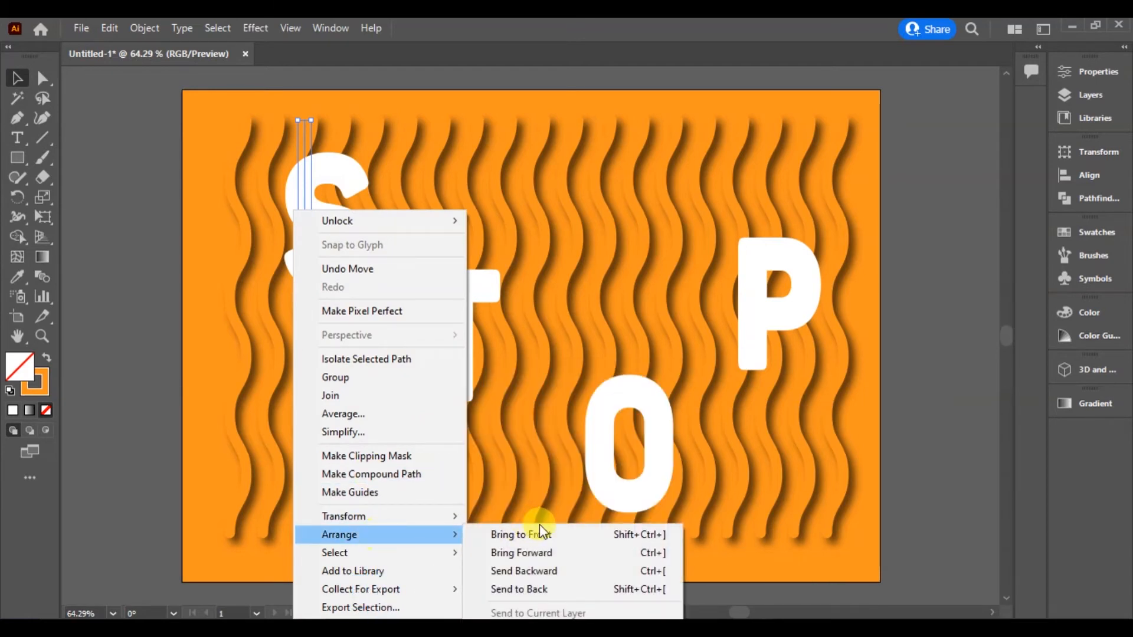
click(535, 534)
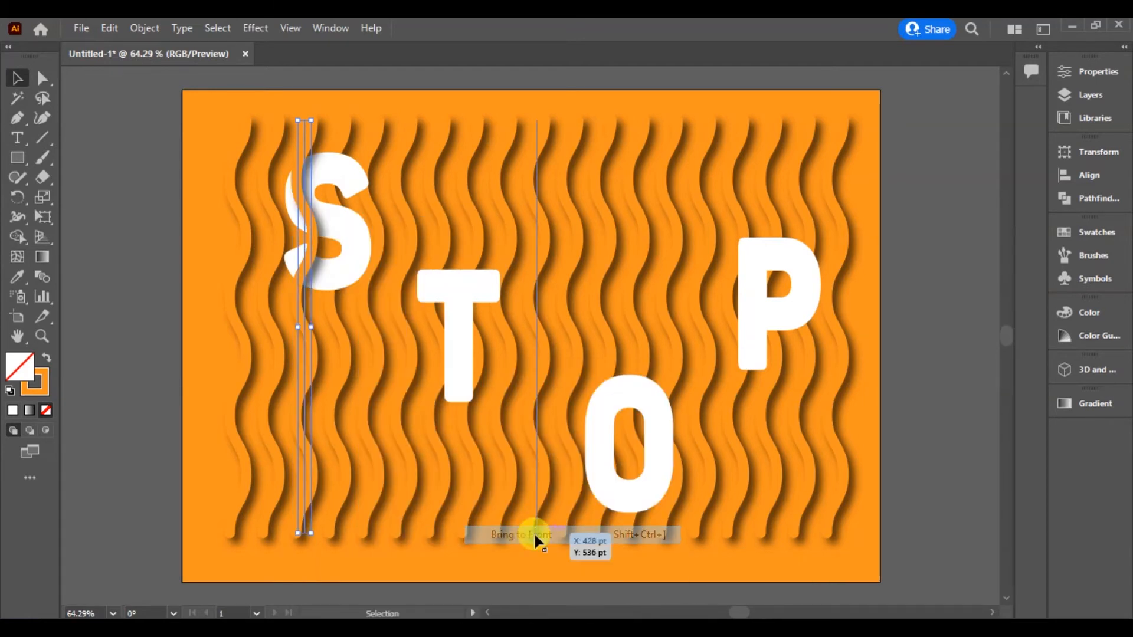
Bring the fifth wavy line, along the right edge of the S, to the front
click(335, 302)
click(361, 283)
right_click(360, 278)
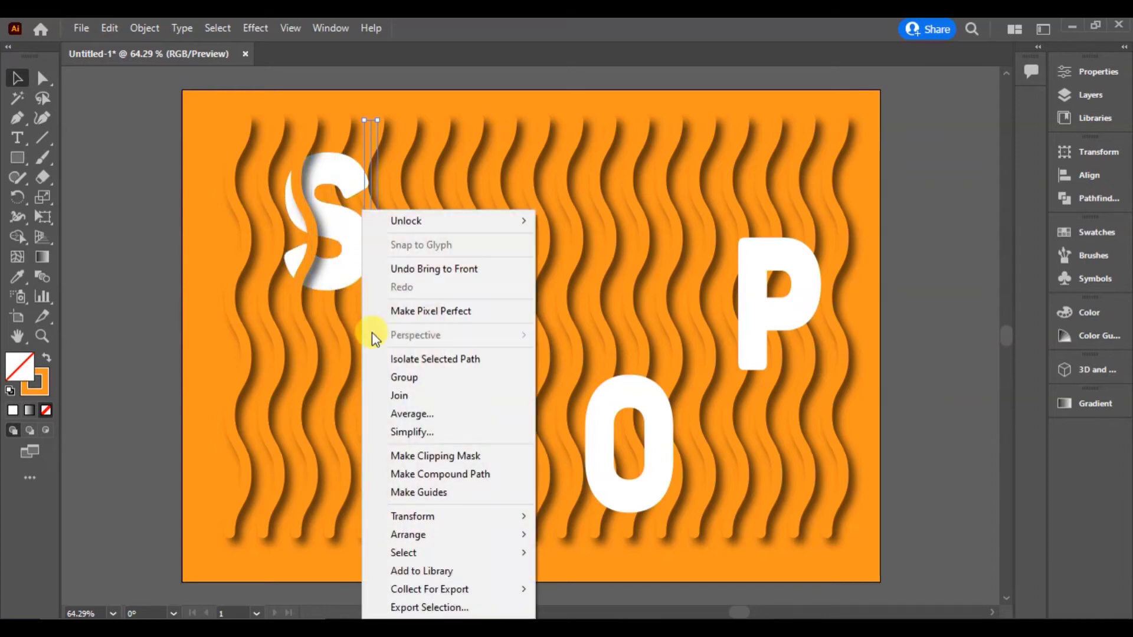
mouse_move(413, 522)
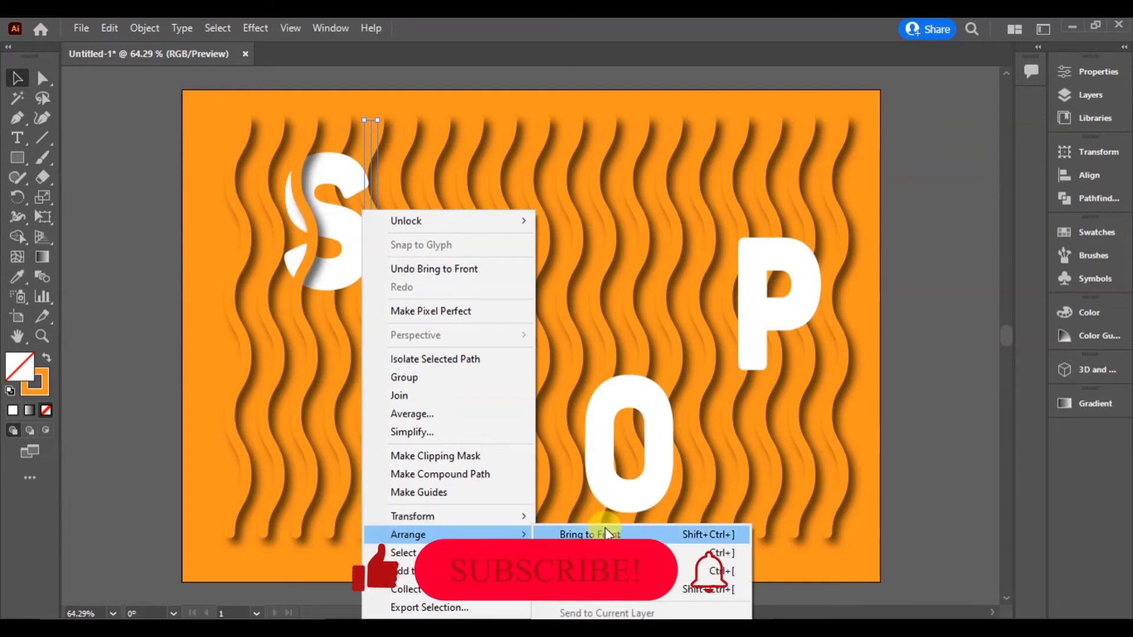
click(606, 535)
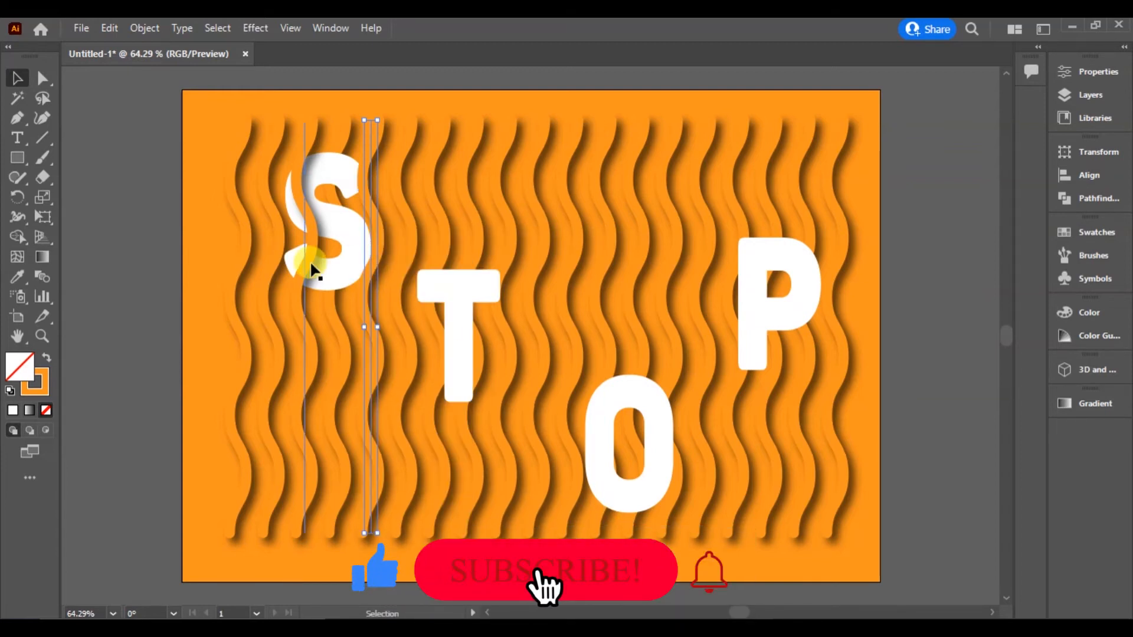
Undo bringing the fifth wavy line to the front
right_click(331, 298)
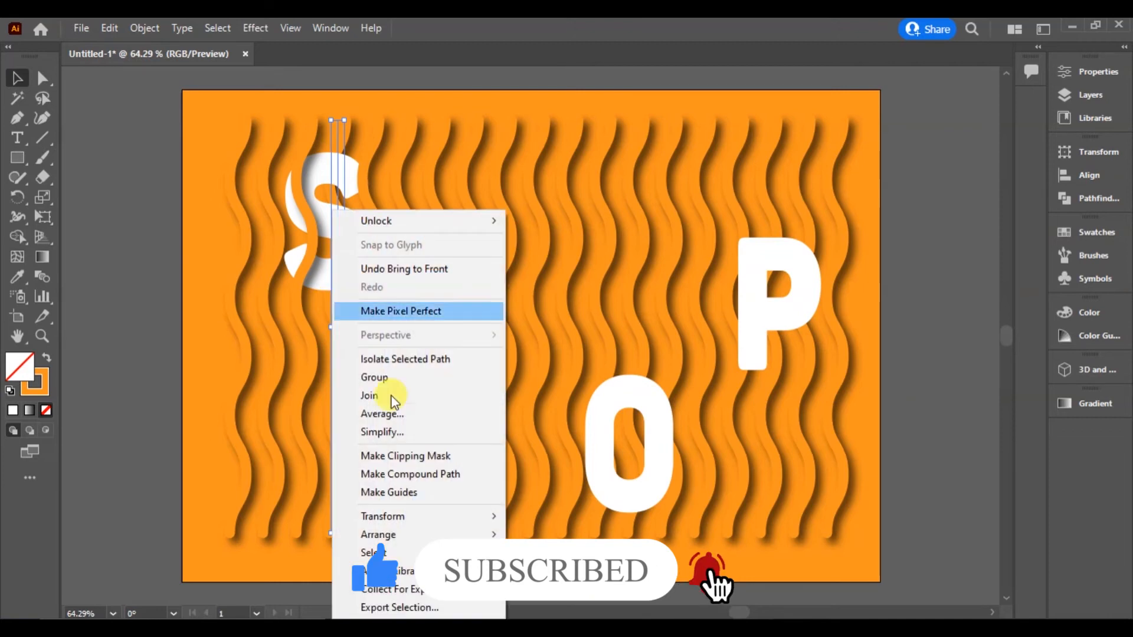
mouse_move(447, 523)
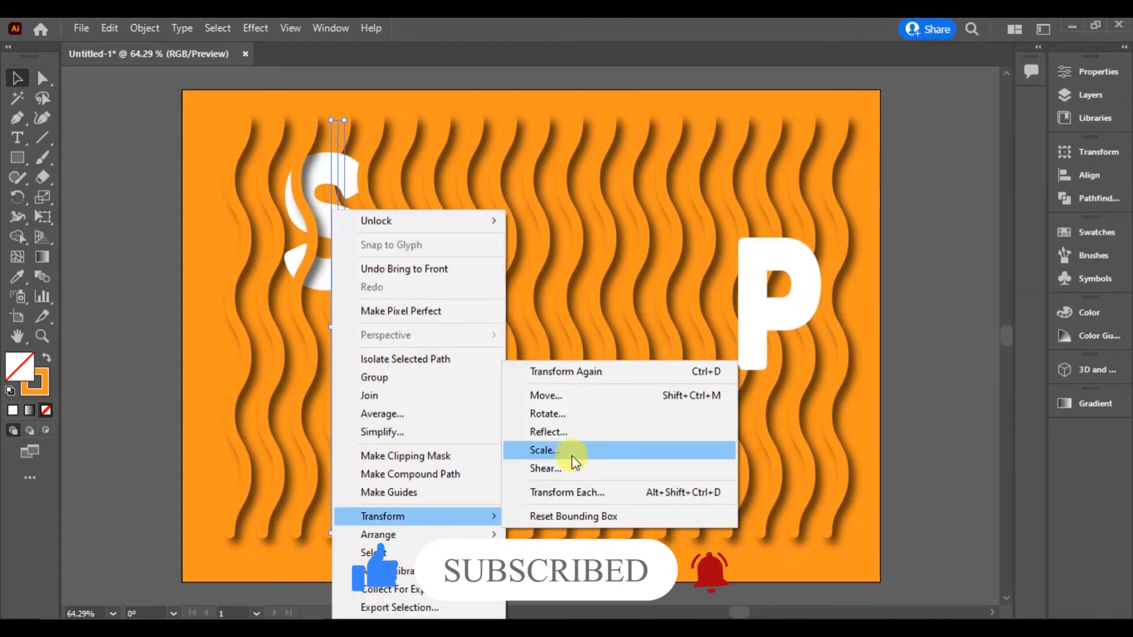
click(639, 91)
key(ctrl+z)
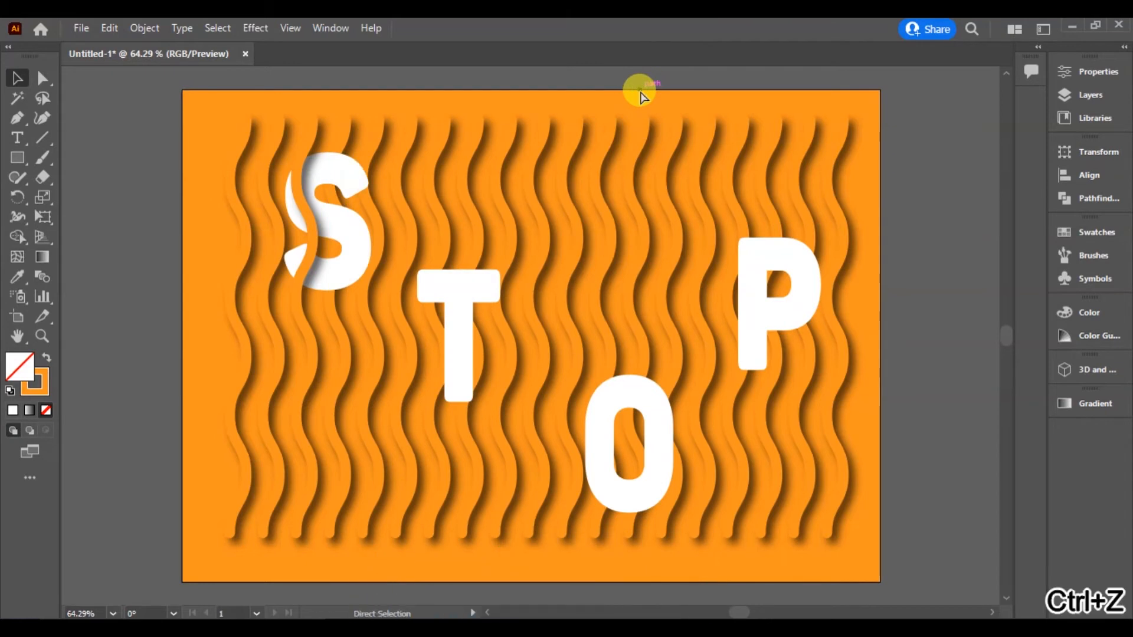
Bring the fourth wavy line from the left, which runs through the middle of the S, to the front
click(331, 317)
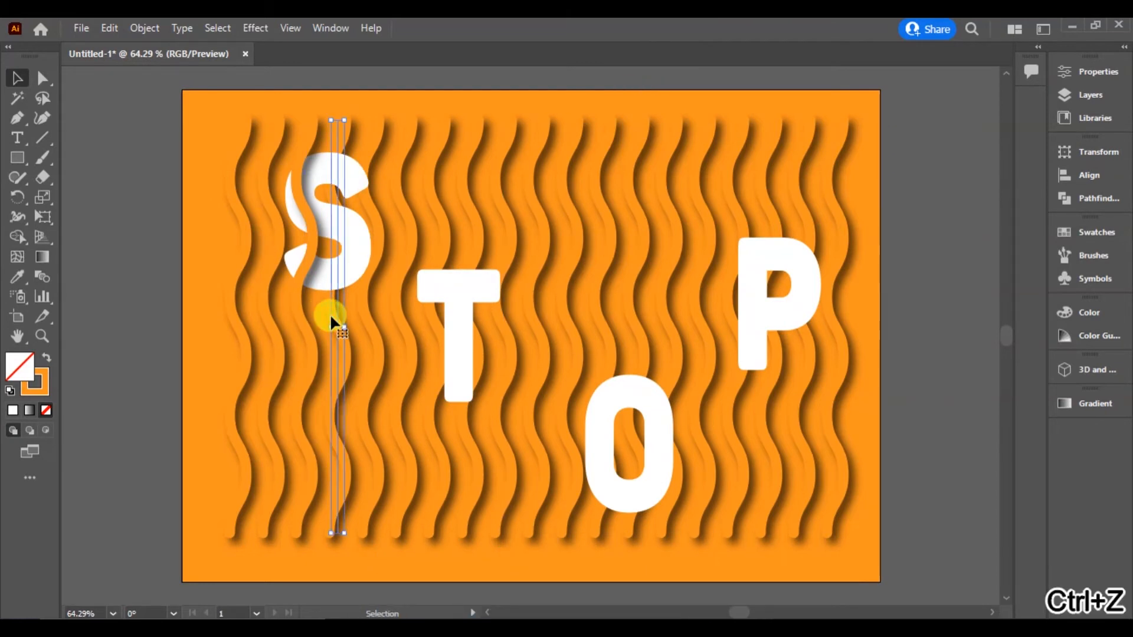
right_click(331, 317)
mouse_move(450, 547)
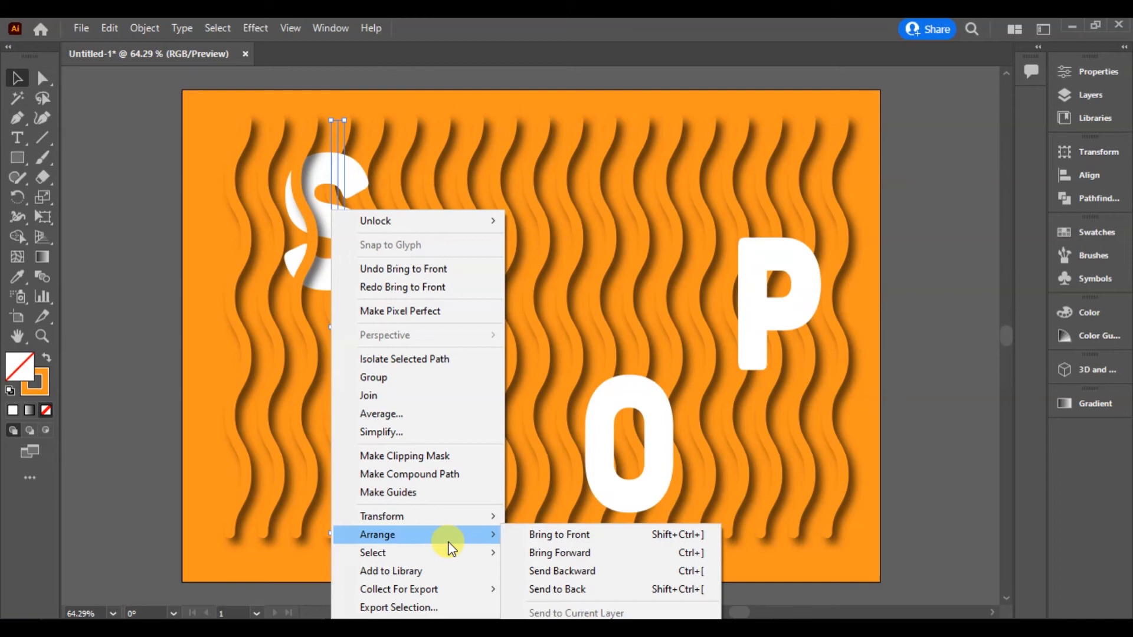
click(526, 537)
Bring the seventh and ninth wavy lines, crossing the T's left arm and running along its right edge, to the front
click(463, 393)
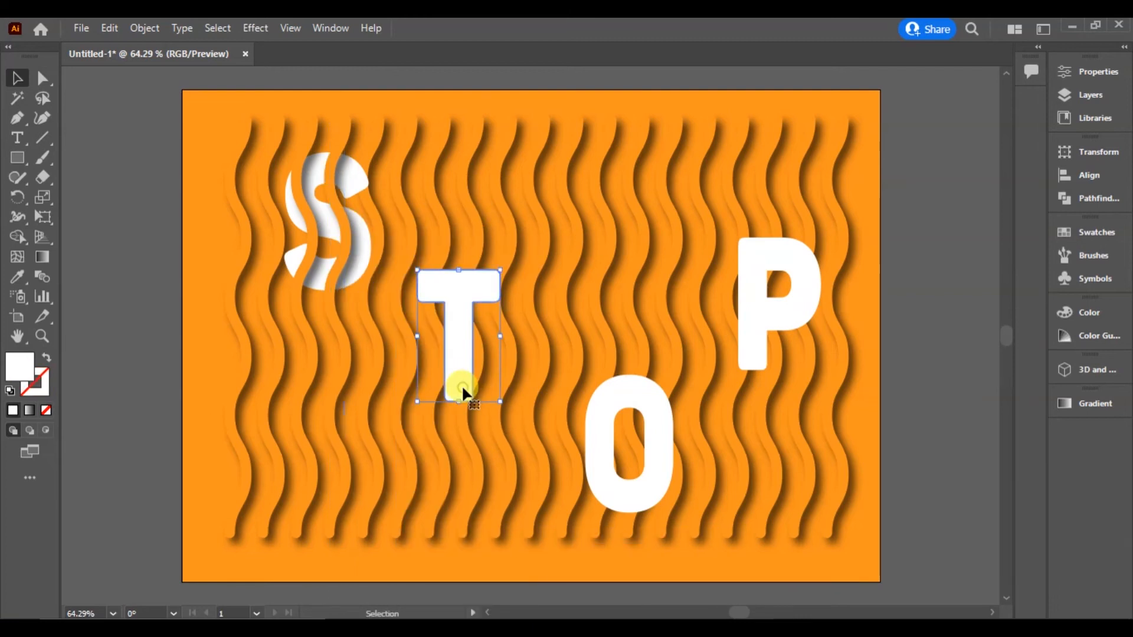
click(441, 340)
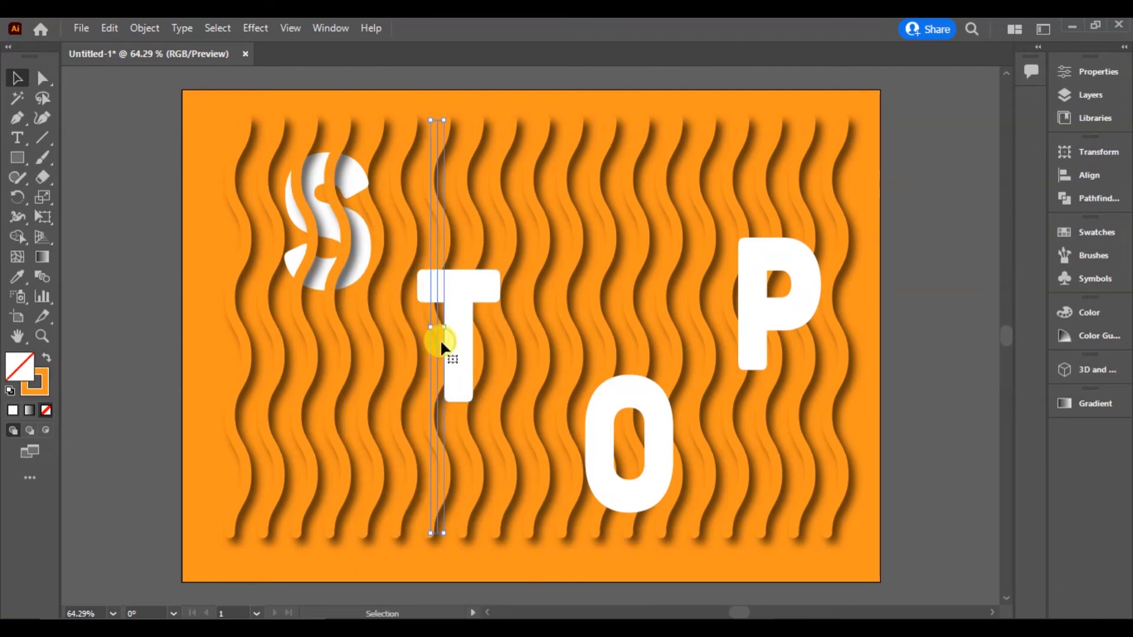
right_click(441, 340)
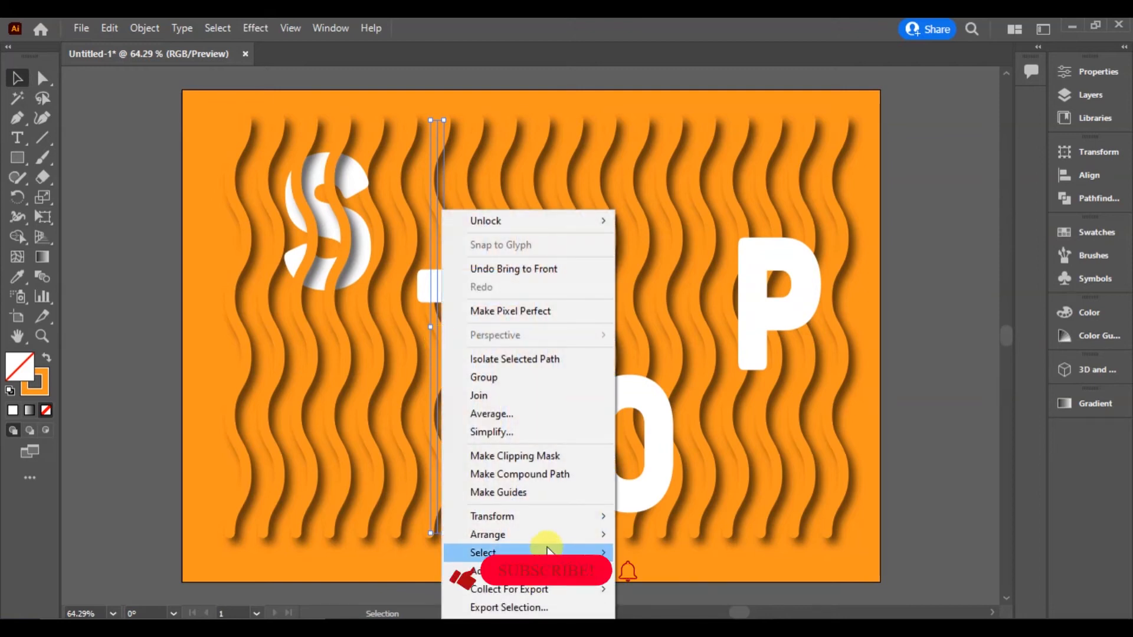
mouse_move(555, 535)
click(635, 536)
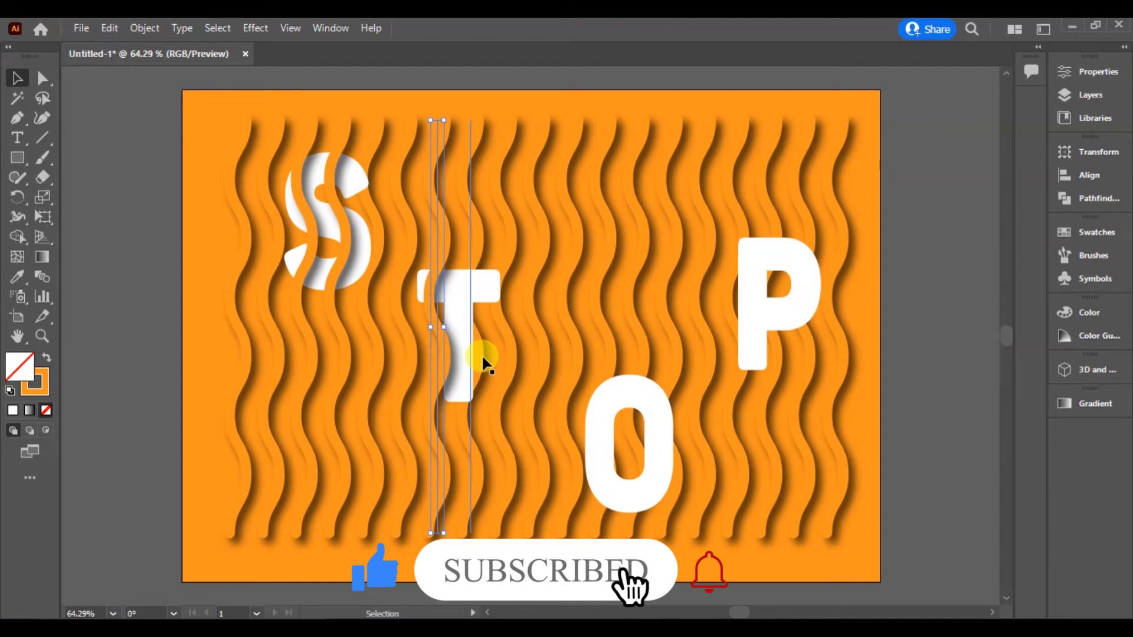
right_click(506, 343)
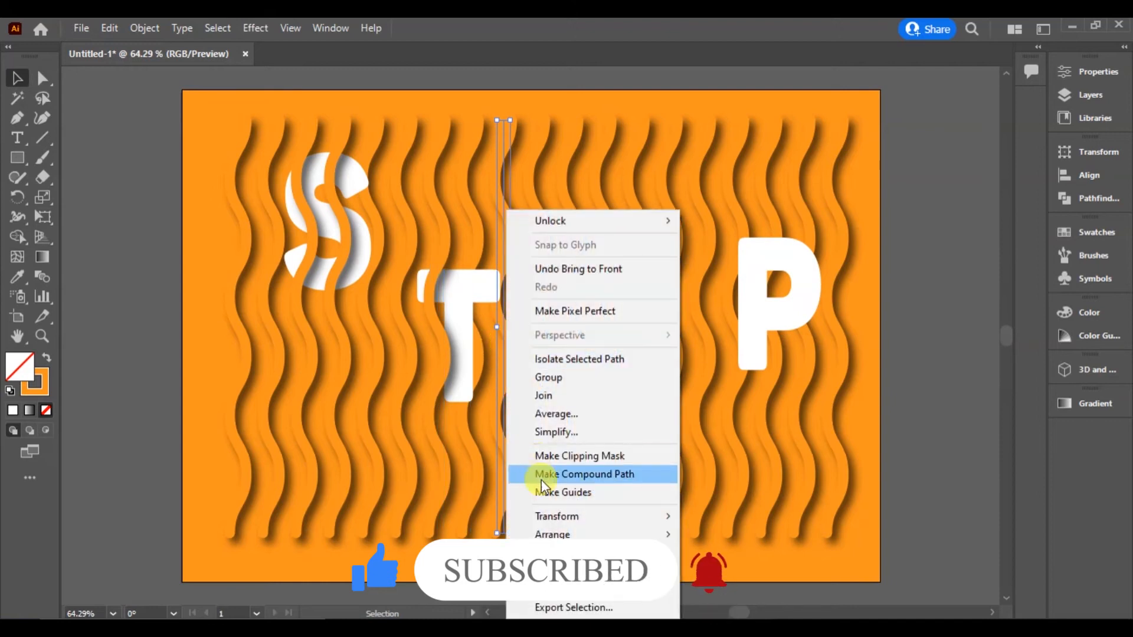
mouse_move(554, 534)
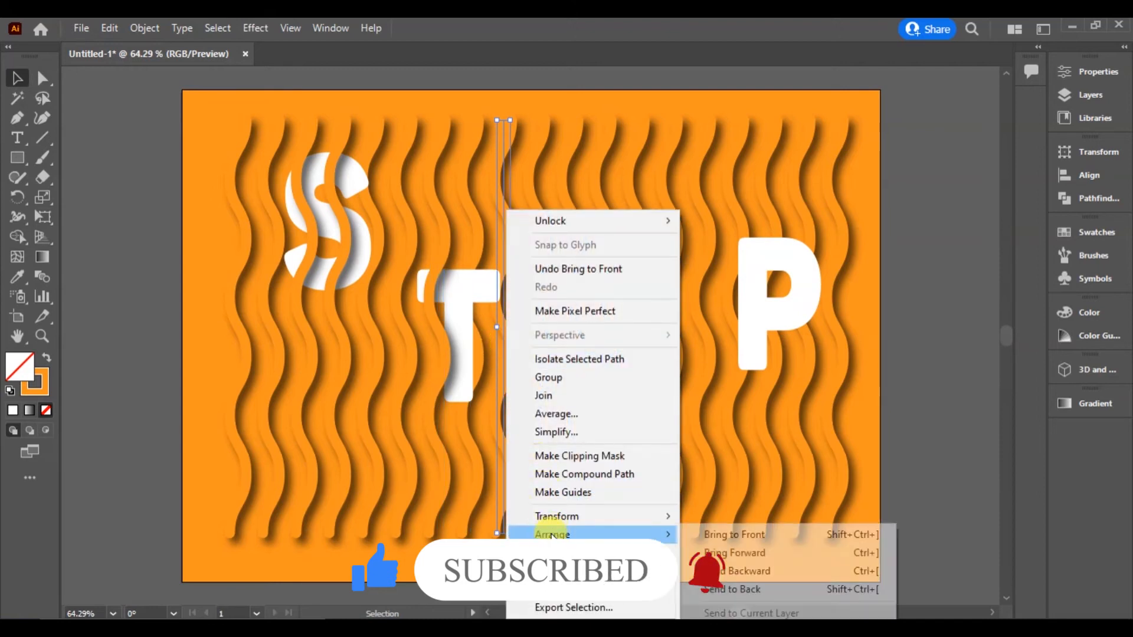
click(717, 534)
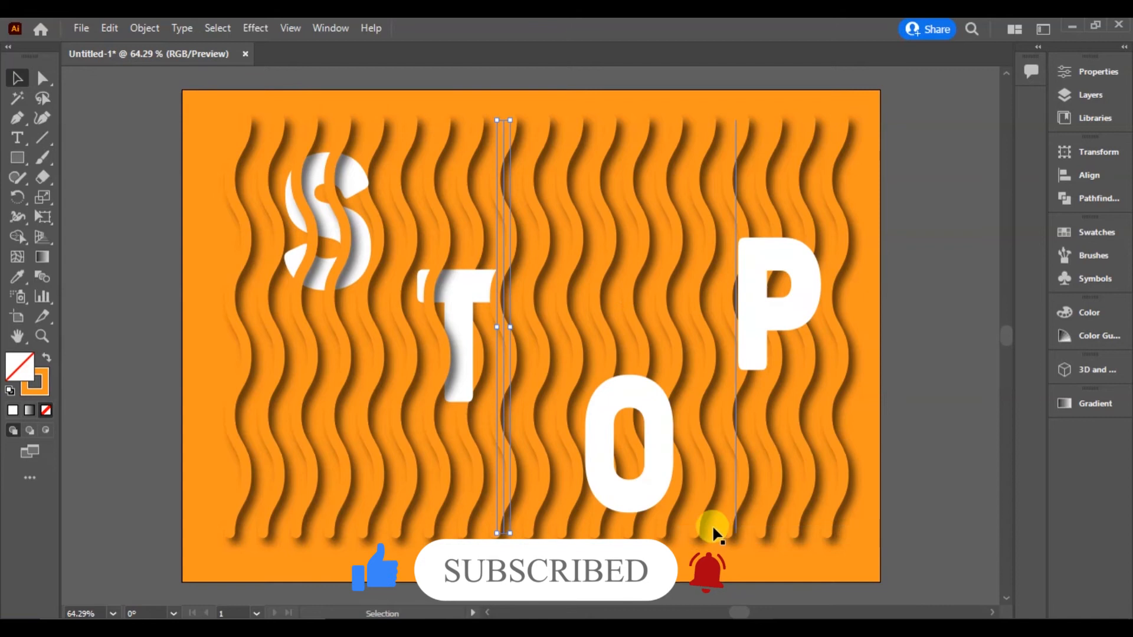
Bring the three wavy lines crossing the middle, right edge and left part of the O to the front
click(619, 486)
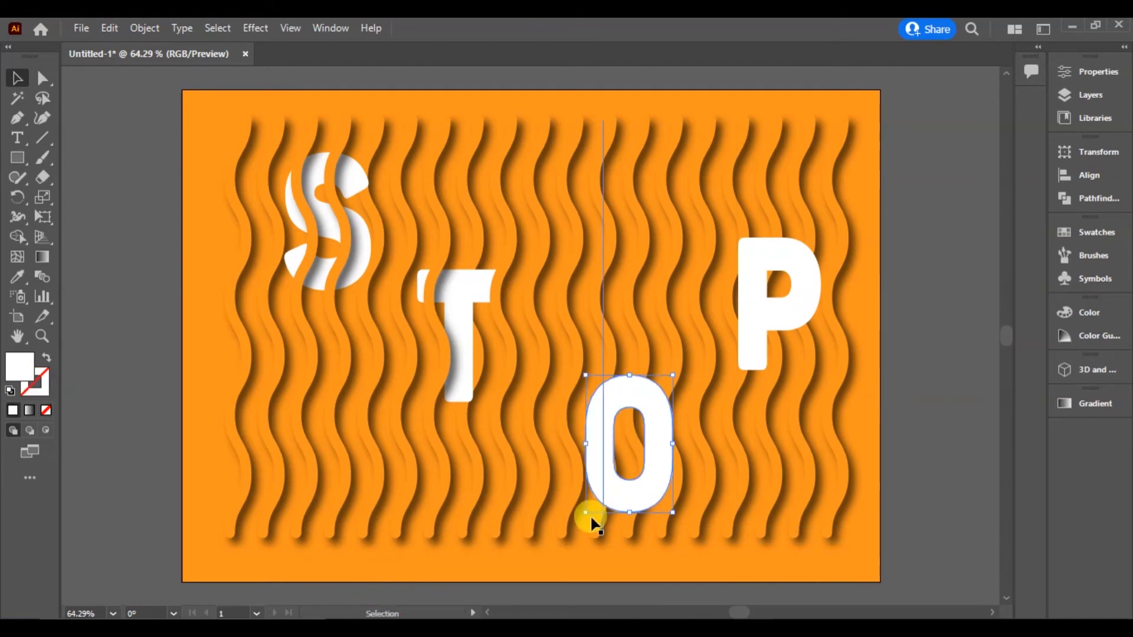
right_click(625, 532)
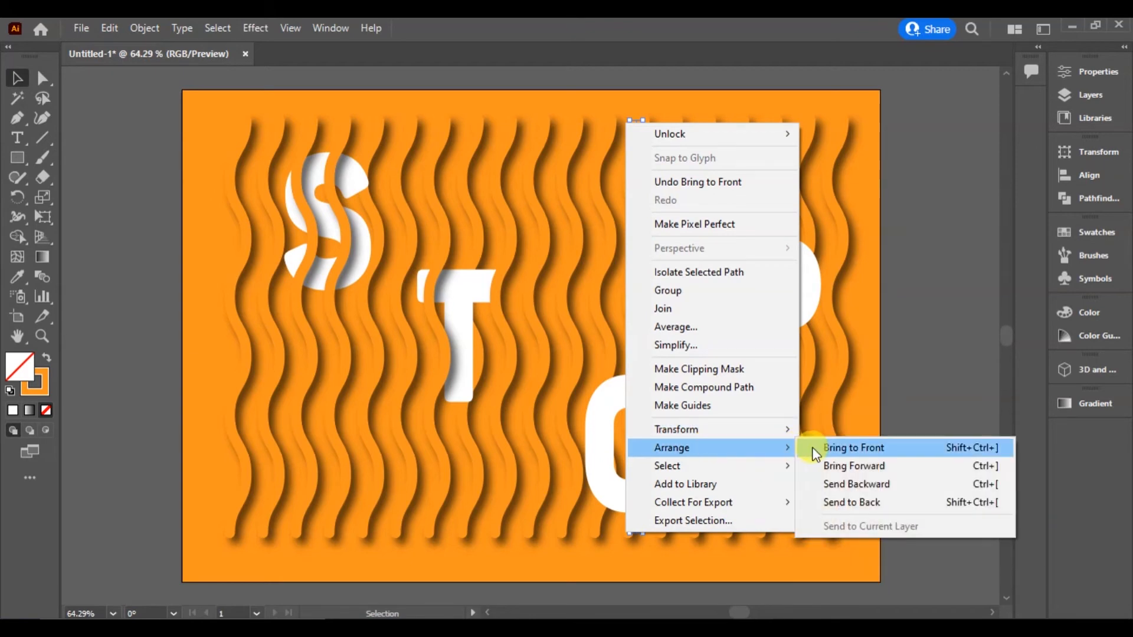
click(816, 455)
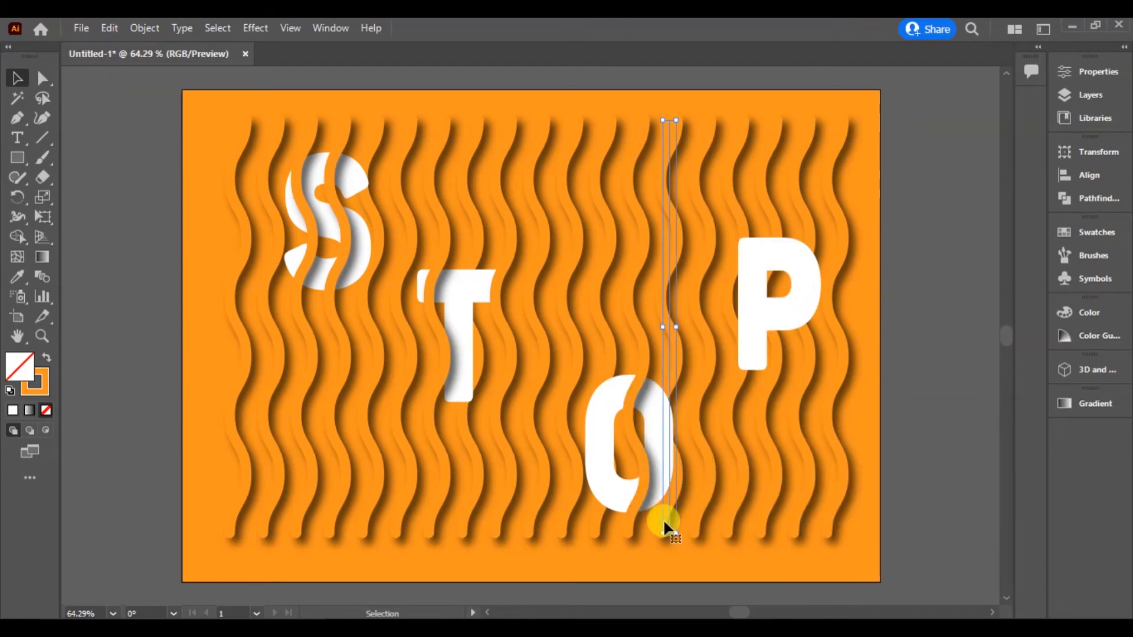
right_click(664, 522)
mouse_move(735, 436)
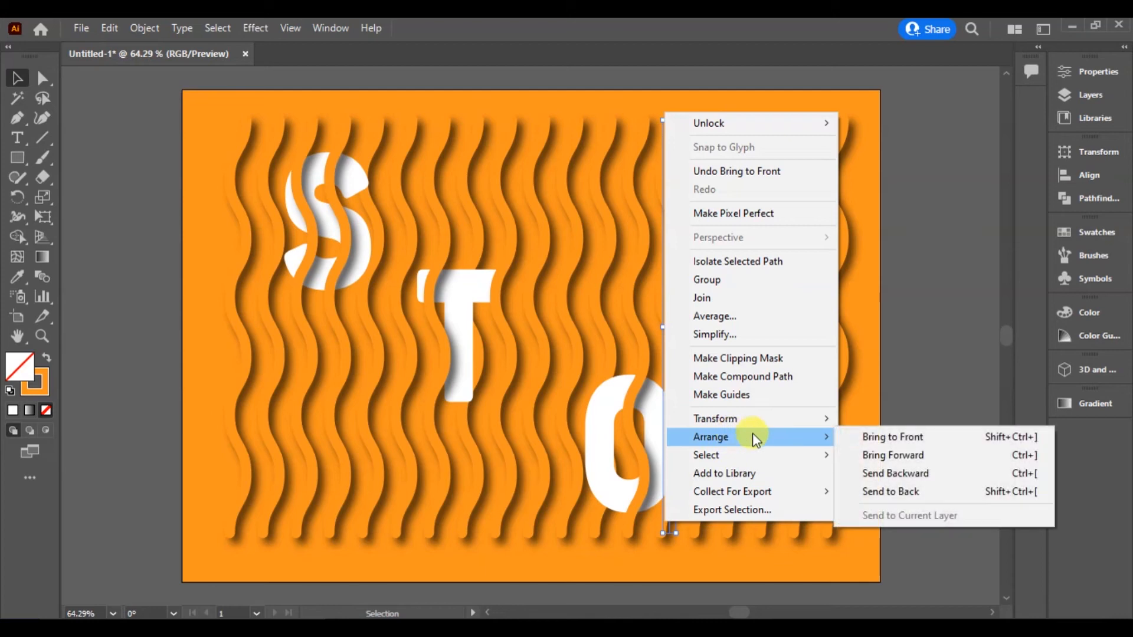
click(893, 432)
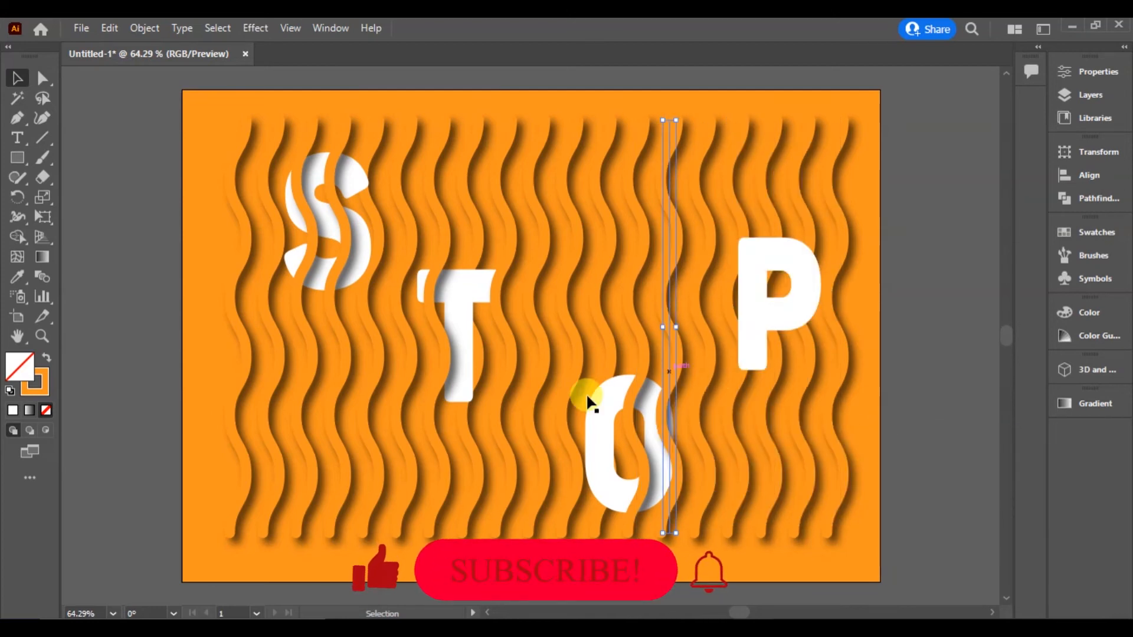
right_click(609, 359)
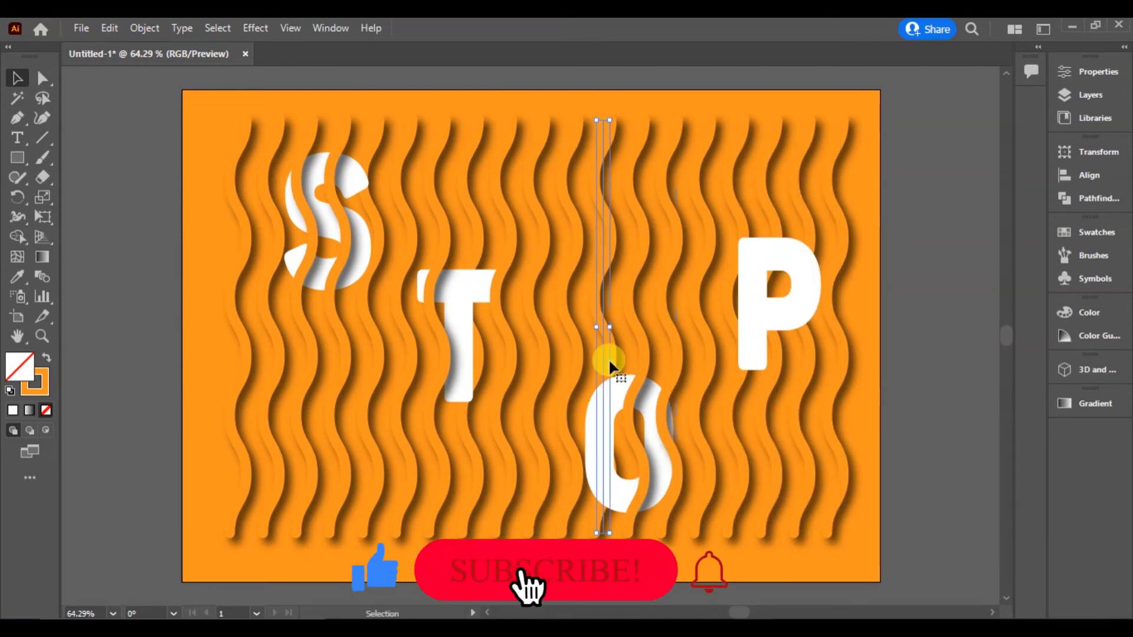
mouse_move(696, 537)
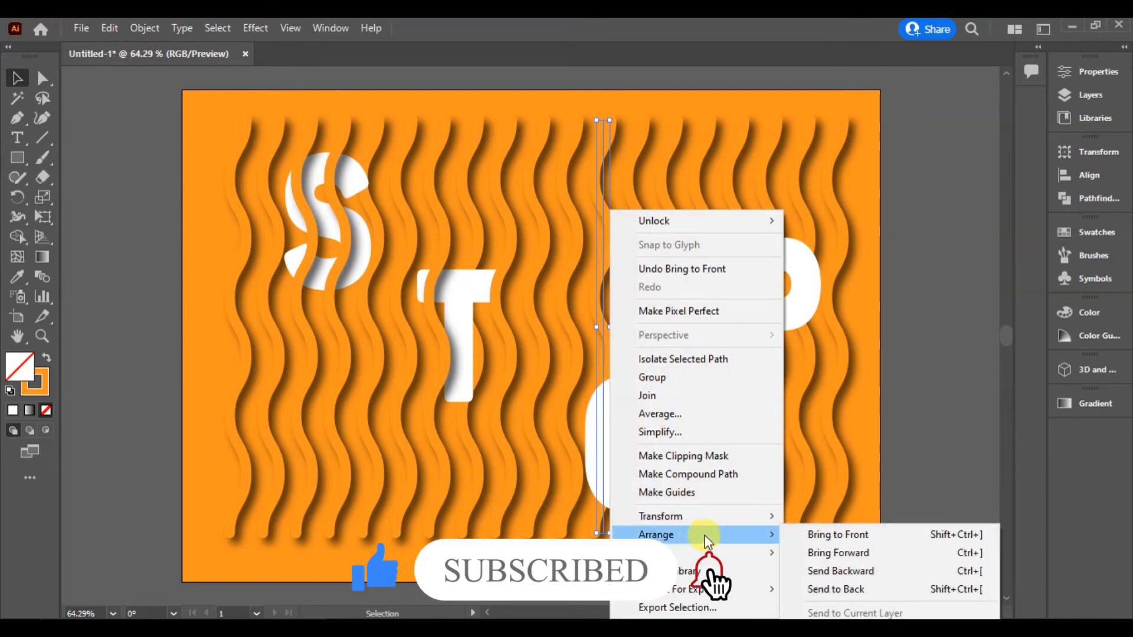
click(798, 535)
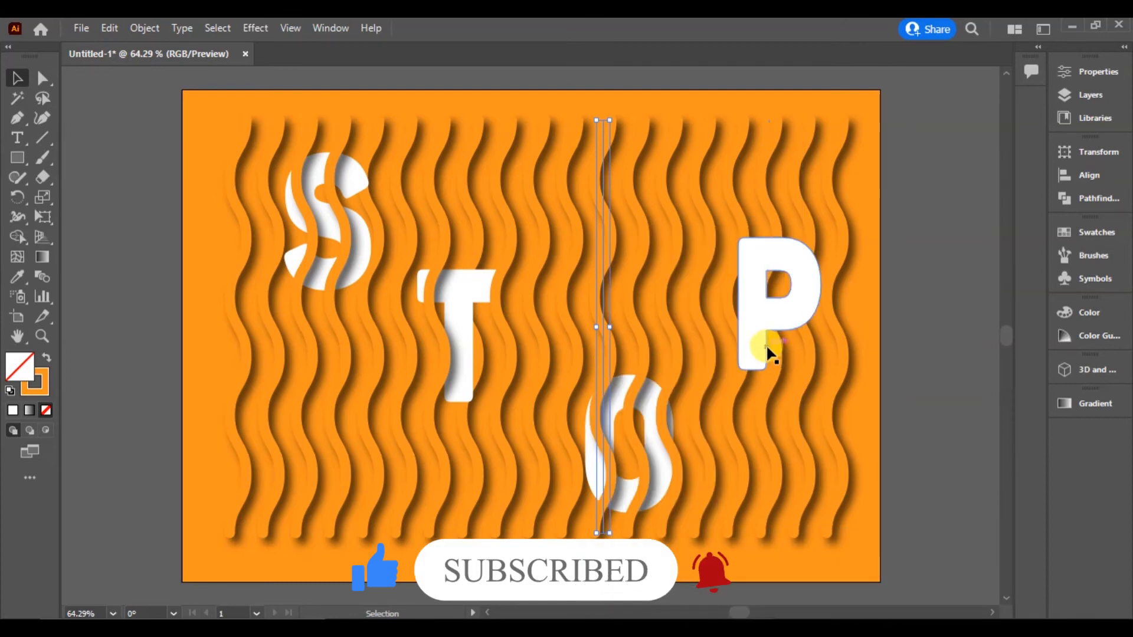
Bring the three wavy lines crossing the left edge, right part and middle of the P to the front
right_click(736, 379)
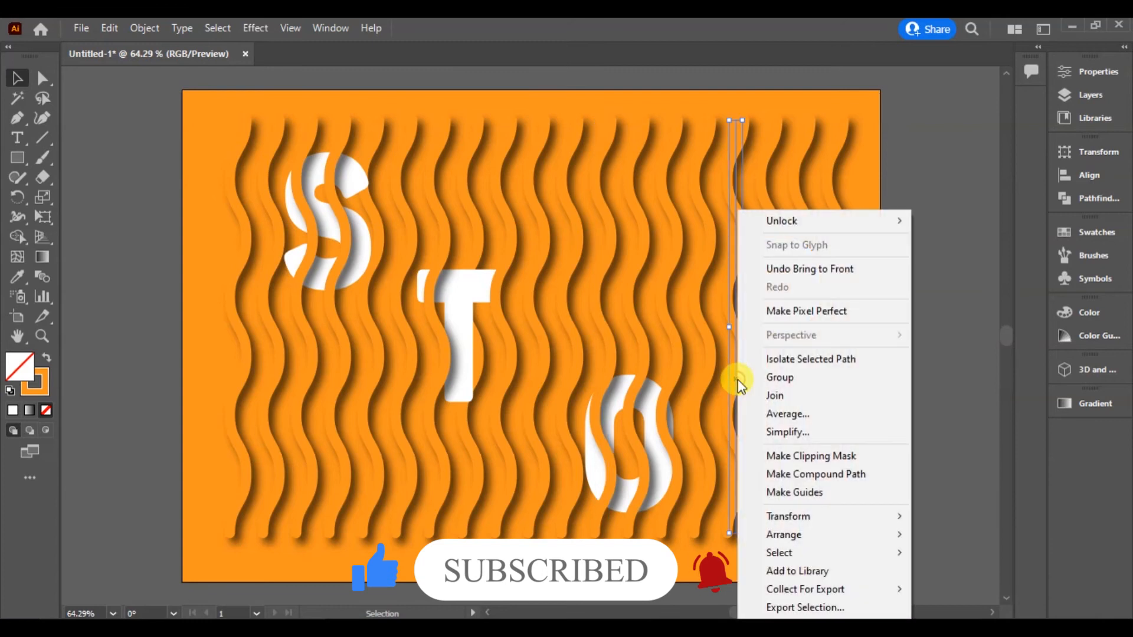
mouse_move(809, 537)
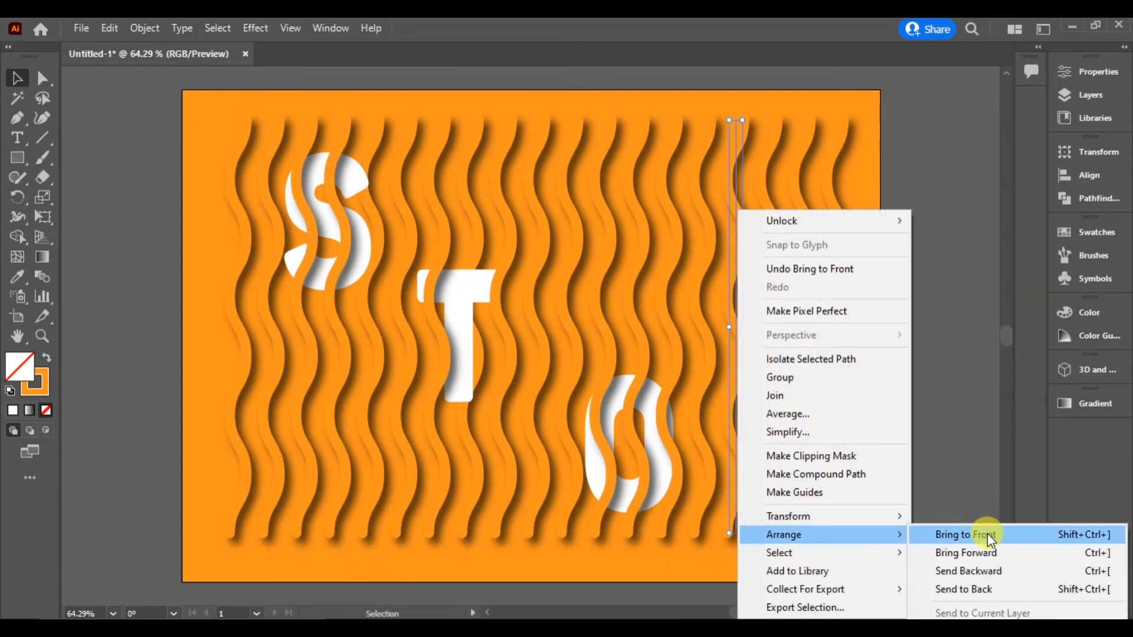
click(982, 533)
right_click(806, 341)
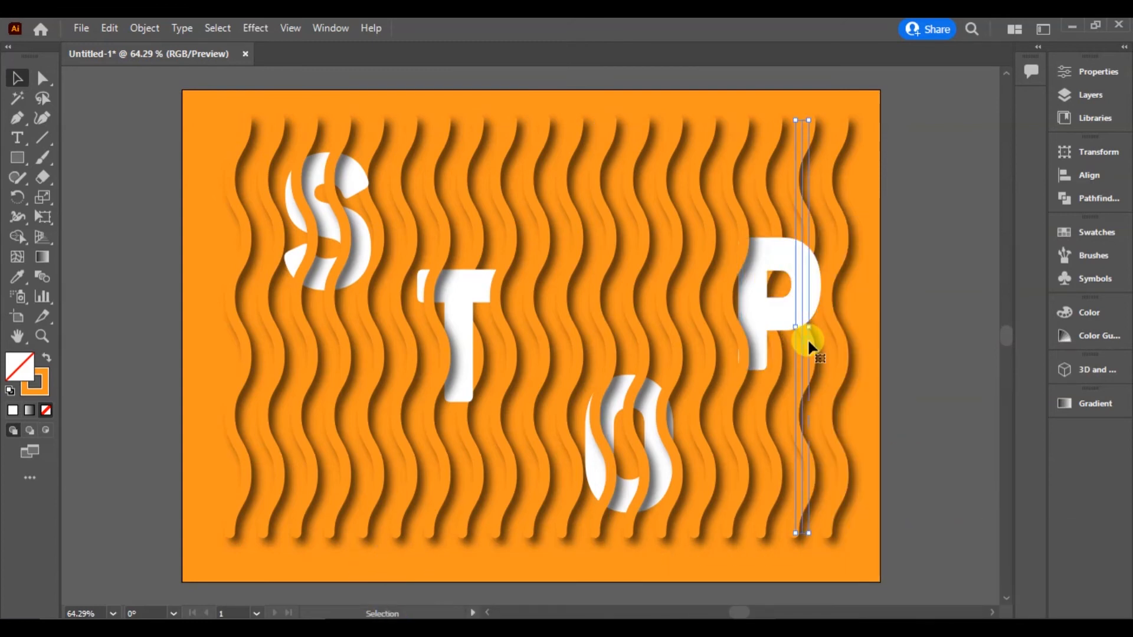
mouse_move(908, 532)
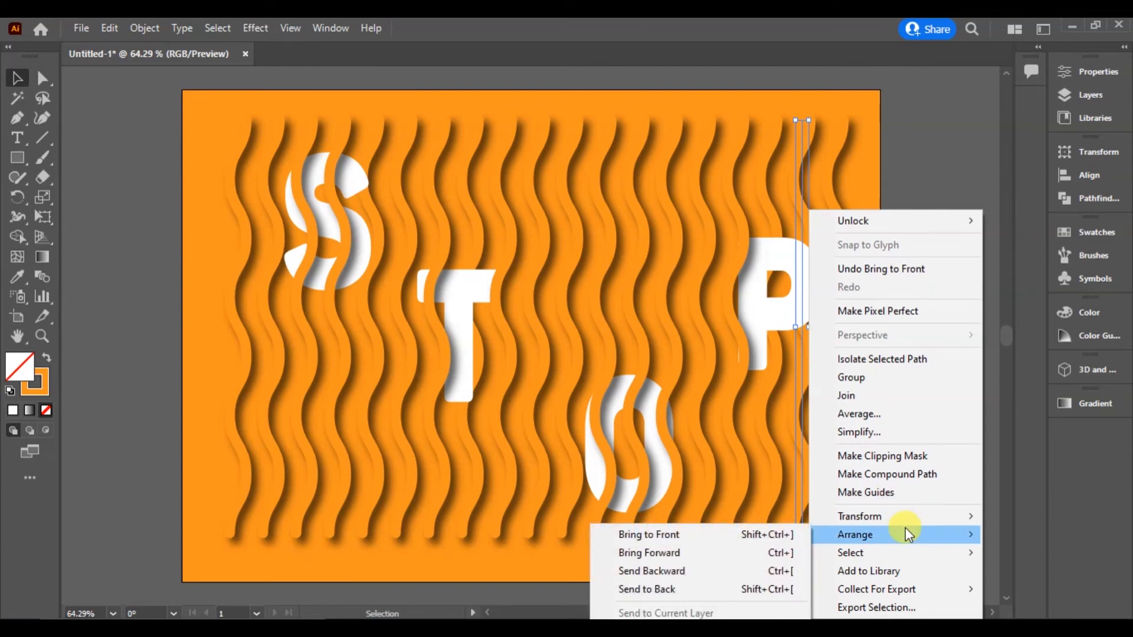
click(785, 534)
click(777, 217)
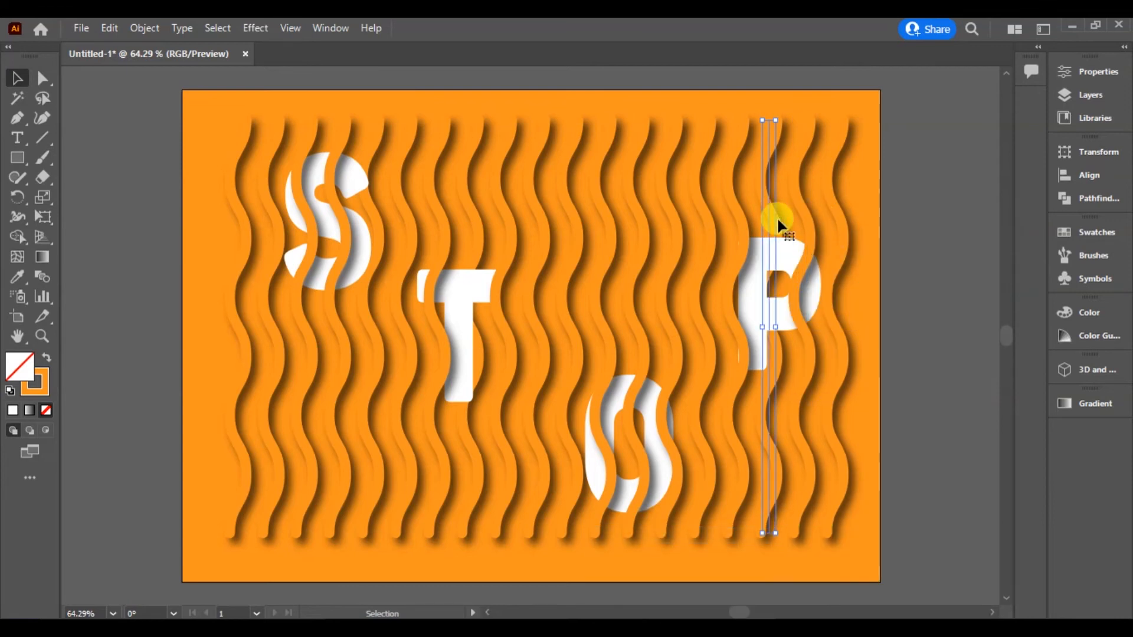
right_click(776, 217)
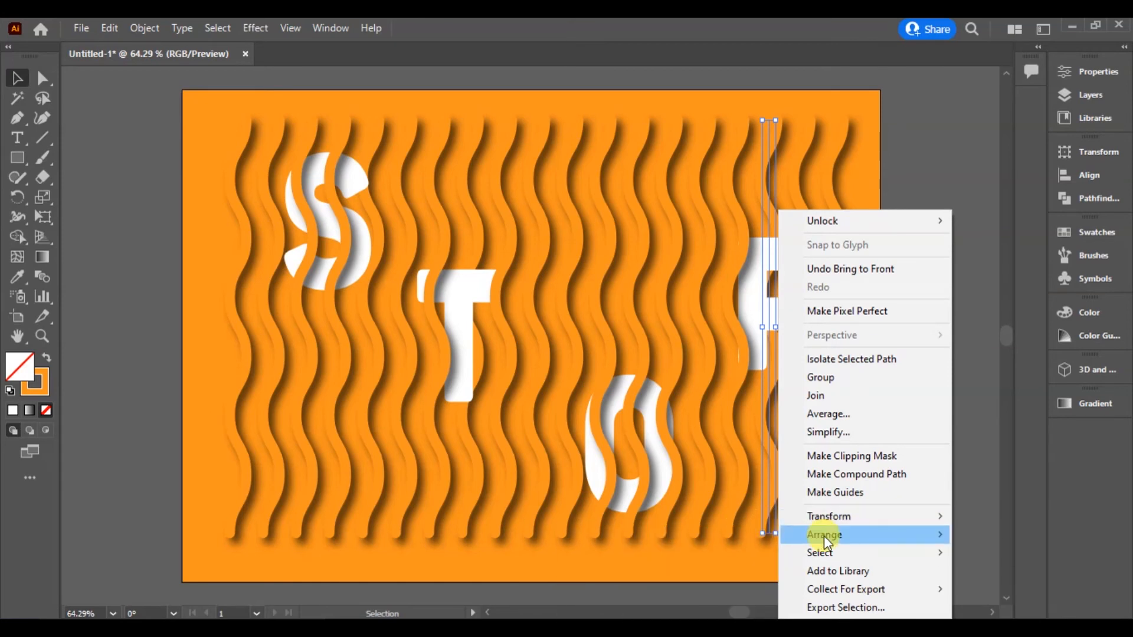
click(746, 542)
click(969, 409)
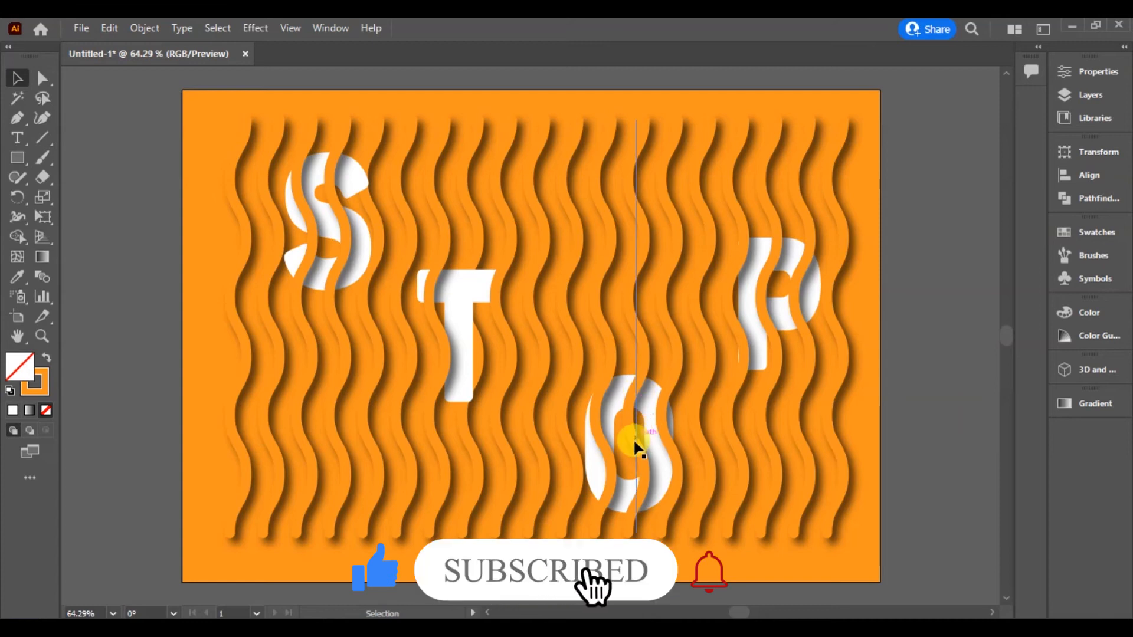
mouse_move(613, 389)
mouse_down()
mouse_move(617, 371)
mouse_move(618, 382)
mouse_up()
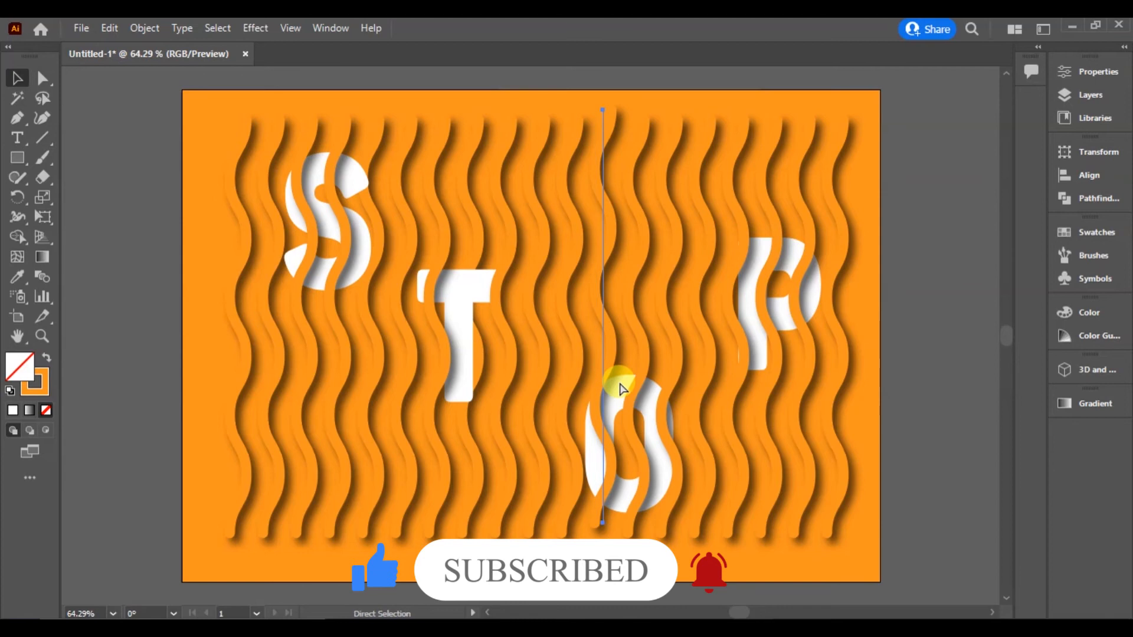
key(ctrl+z)
click(658, 479)
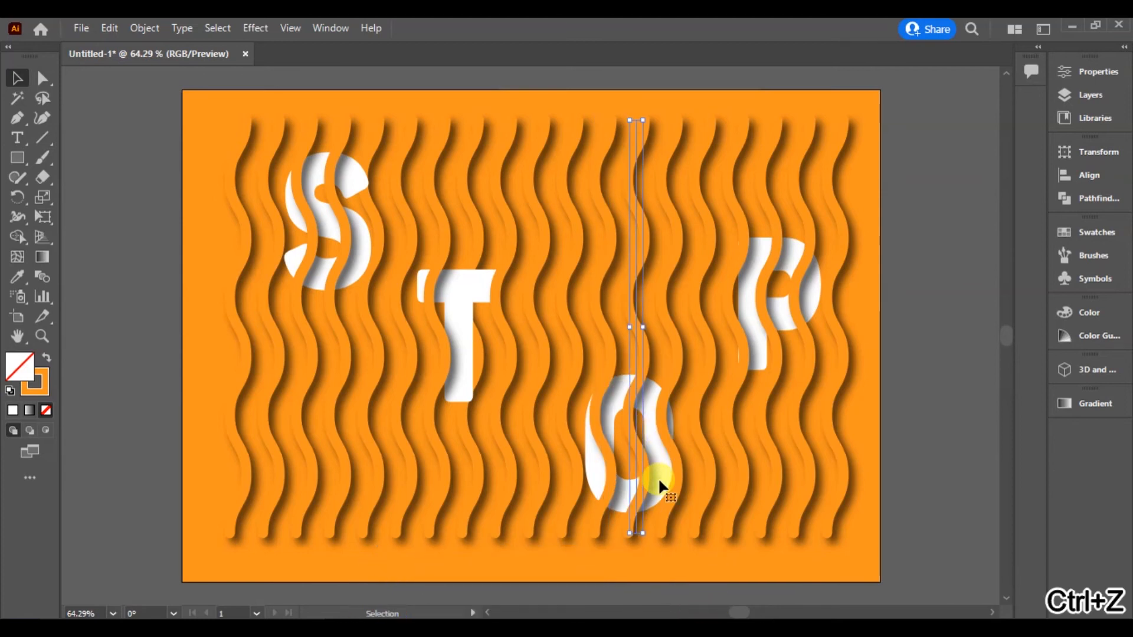
double_click(658, 480)
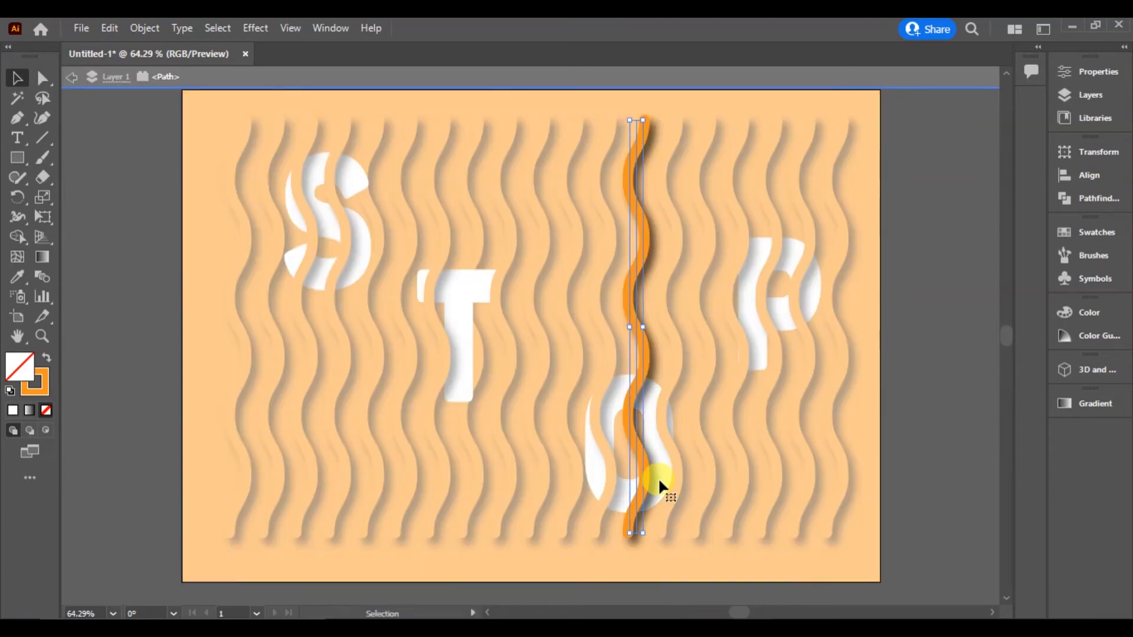
click(946, 458)
double_click(890, 445)
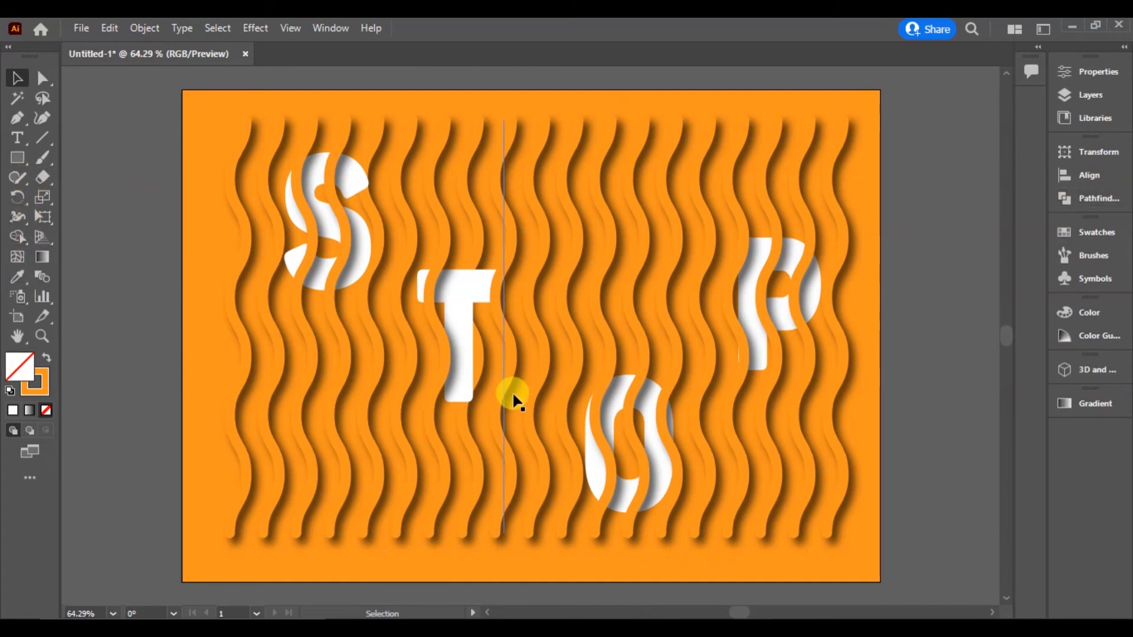
Undo bringing the wavy lines across the middle and right part of the P to the front
key(ctrl+z)
key(ctrl+z)
key(ctrl+z)
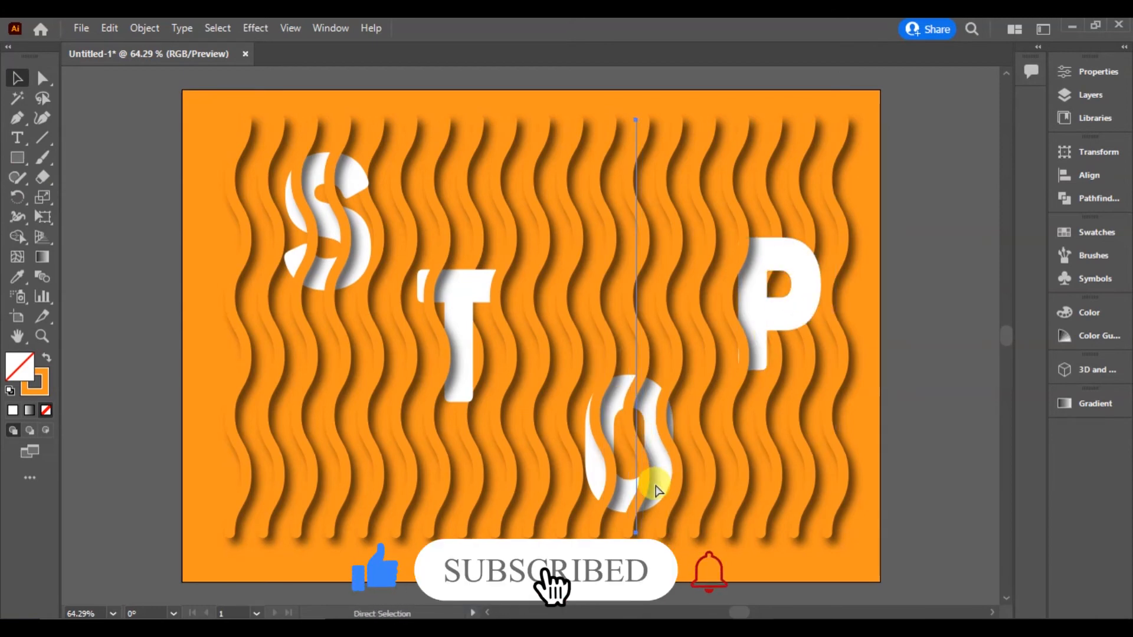
Undo bringing the wavy line along the left edge of the P to the front
key(ctrl+equal)
key(ctrl+equal)
key(ctrl+equal)
key(ctrl+equal)
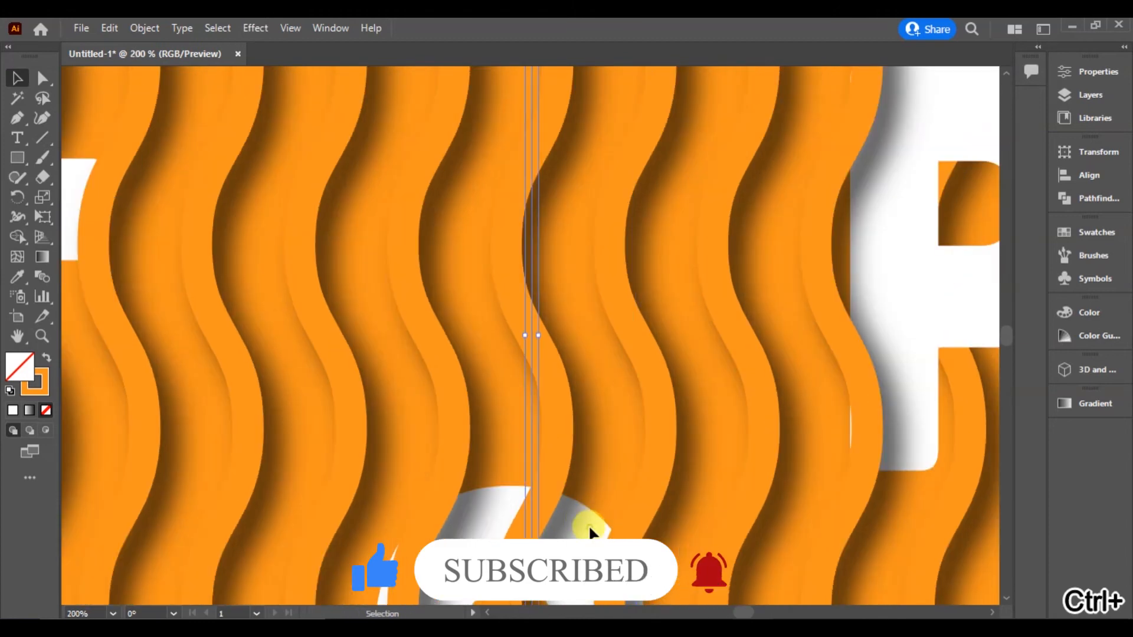
double_click(588, 525)
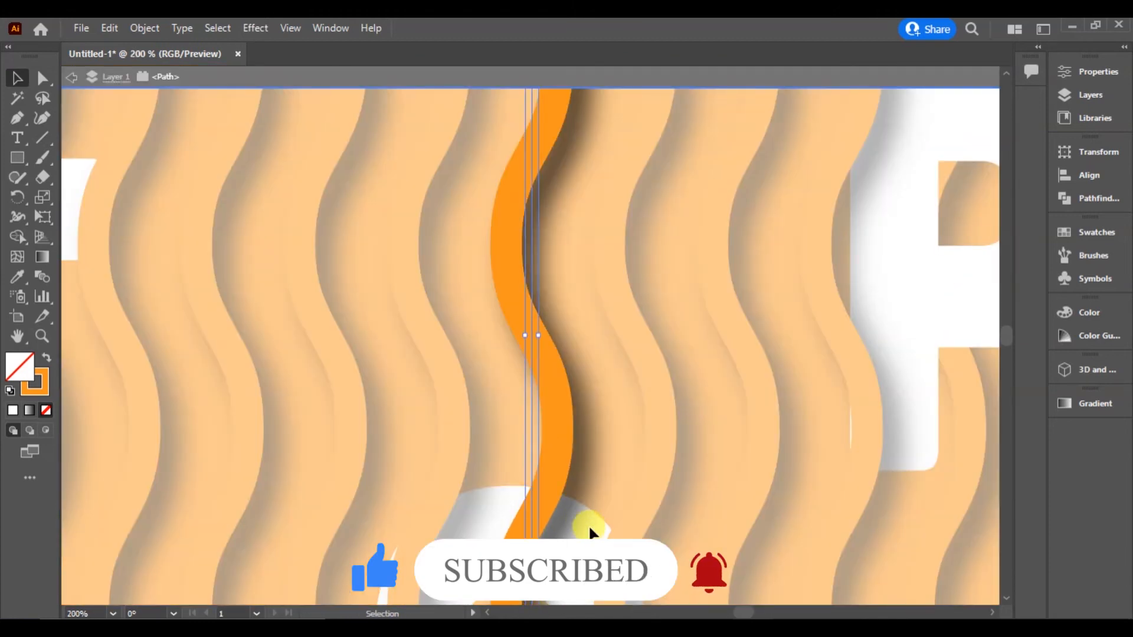
key(ctrl+minus)
key(ctrl+minus)
key(ctrl+minus)
key(ctrl+minus)
key(ctrl+minus)
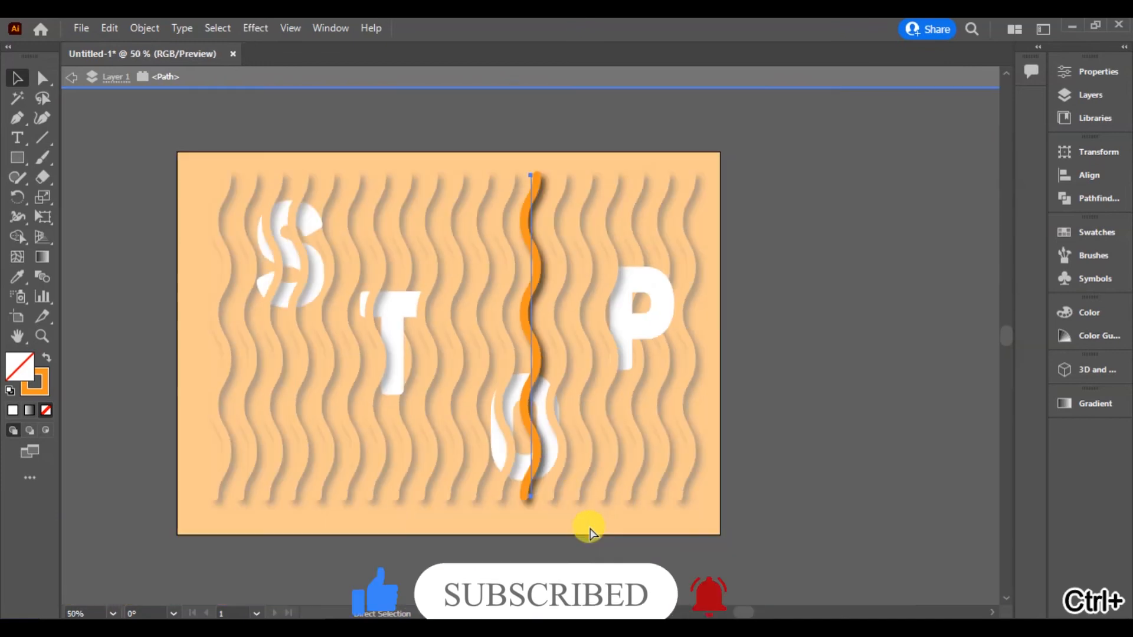
key(ctrl+z)
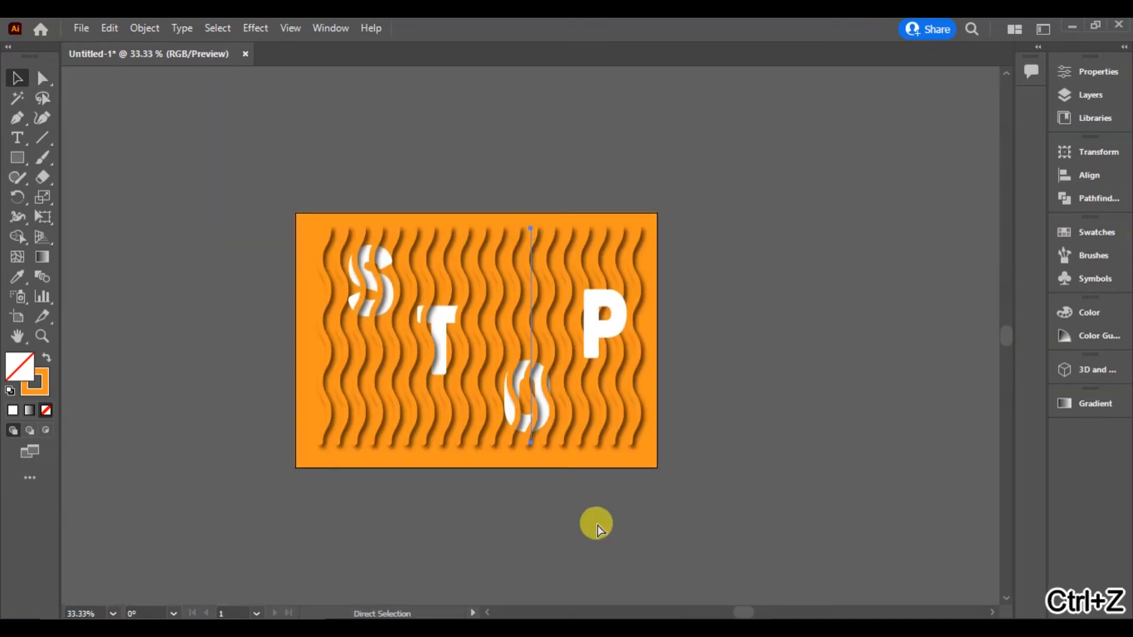
key(v)
click(603, 332)
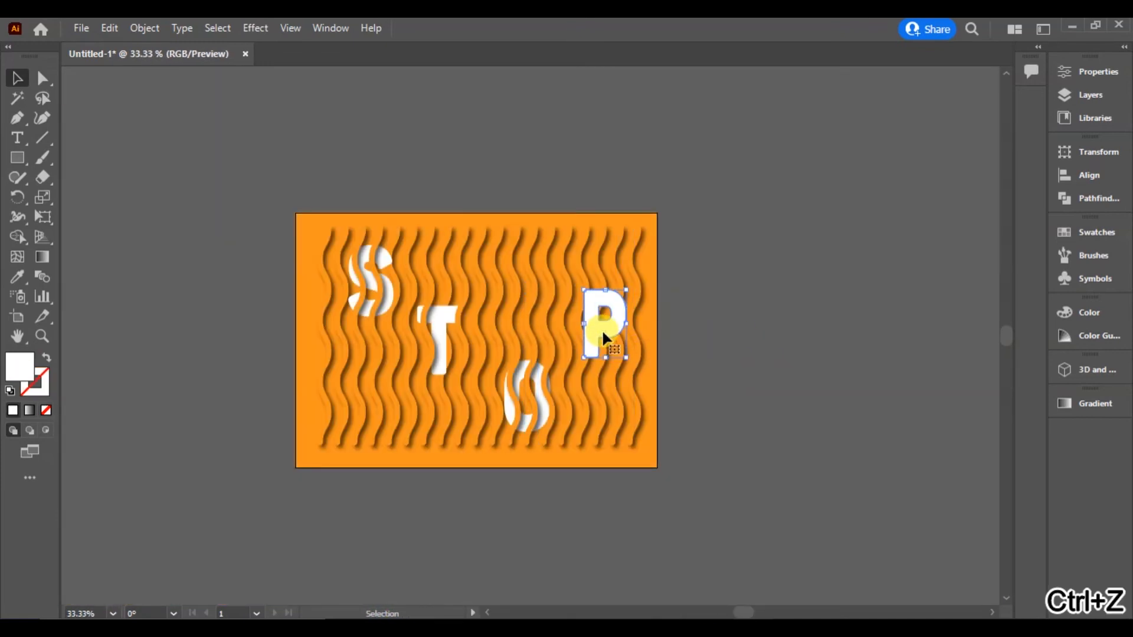
right_click(603, 332)
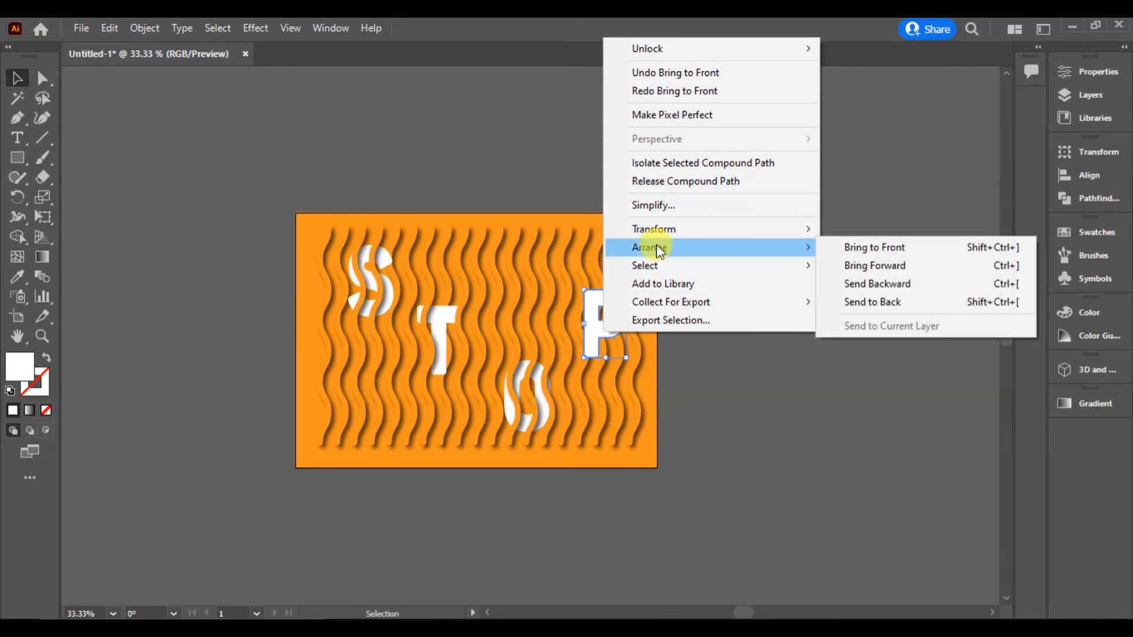
click(589, 366)
Bring the three wavy lines crossing the left edge, right part and middle of the P to the front
click(578, 370)
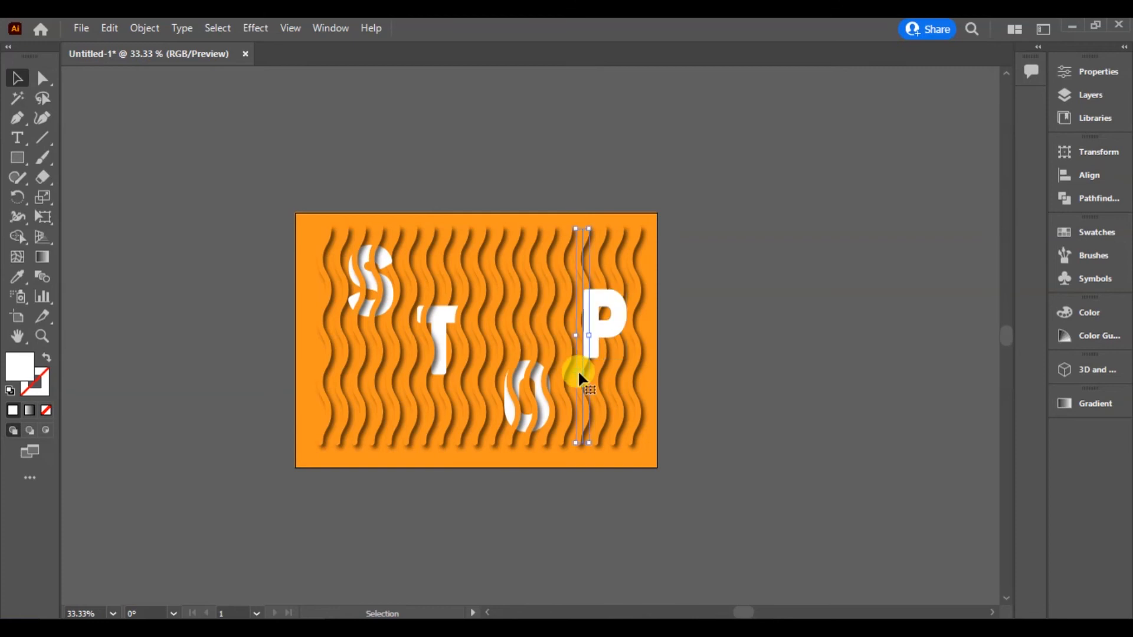
right_click(578, 369)
mouse_move(723, 539)
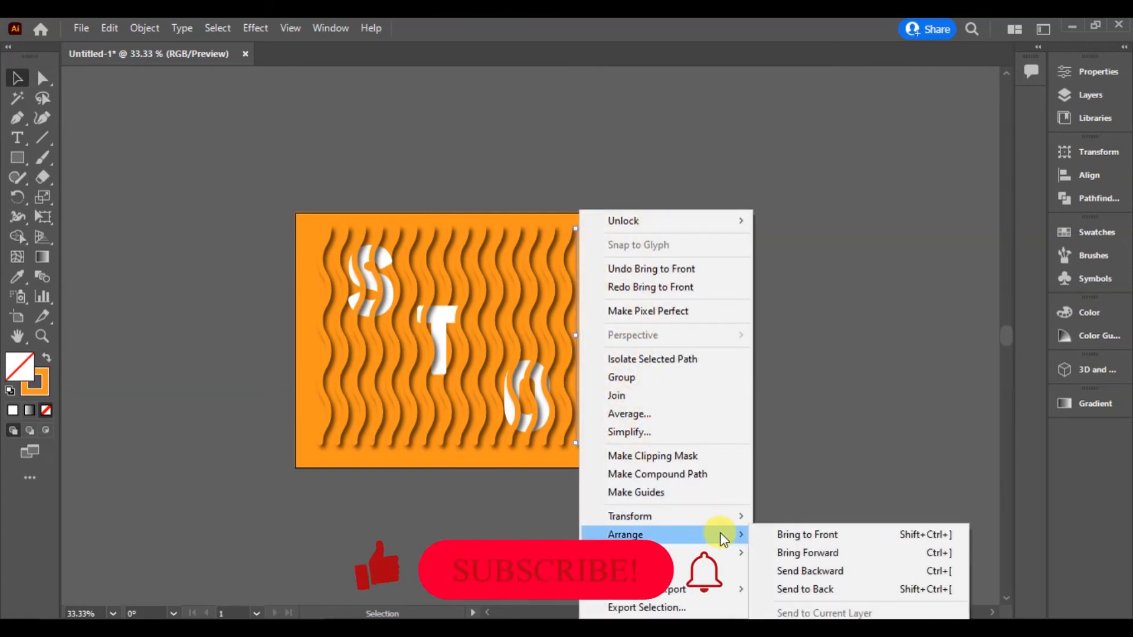
click(794, 535)
right_click(620, 356)
mouse_move(752, 532)
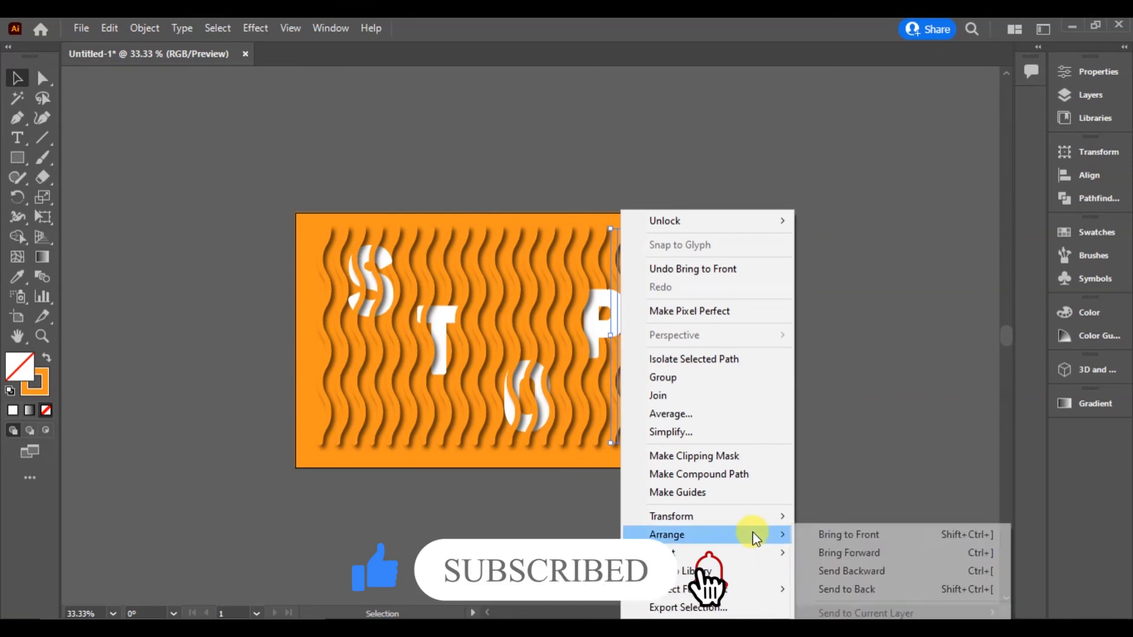
click(829, 536)
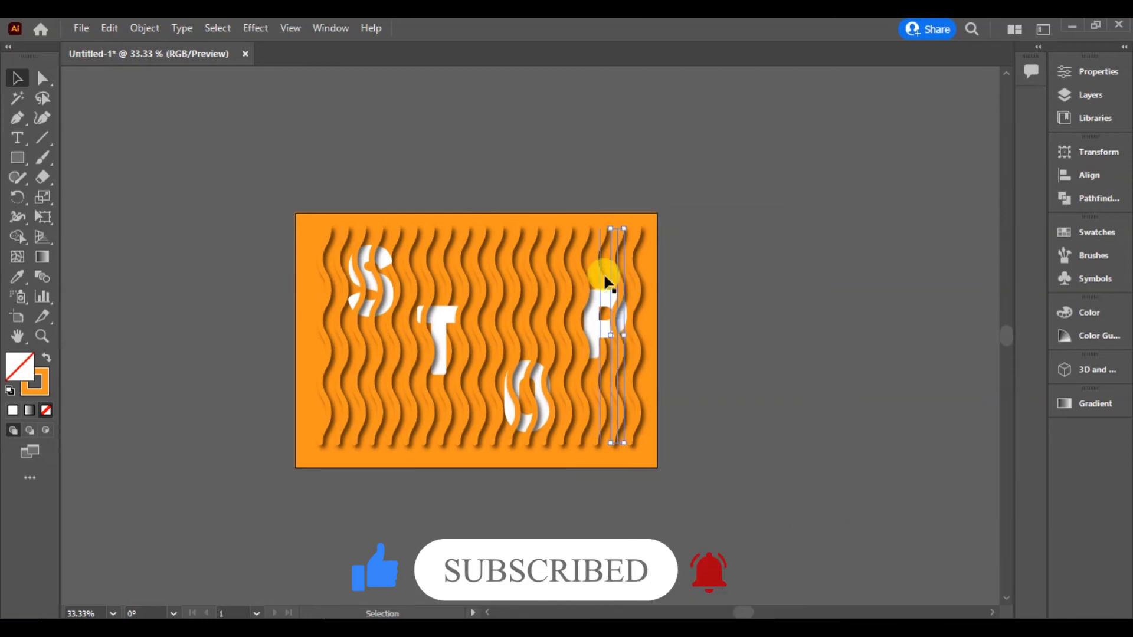
click(601, 276)
right_click(597, 270)
mouse_move(750, 536)
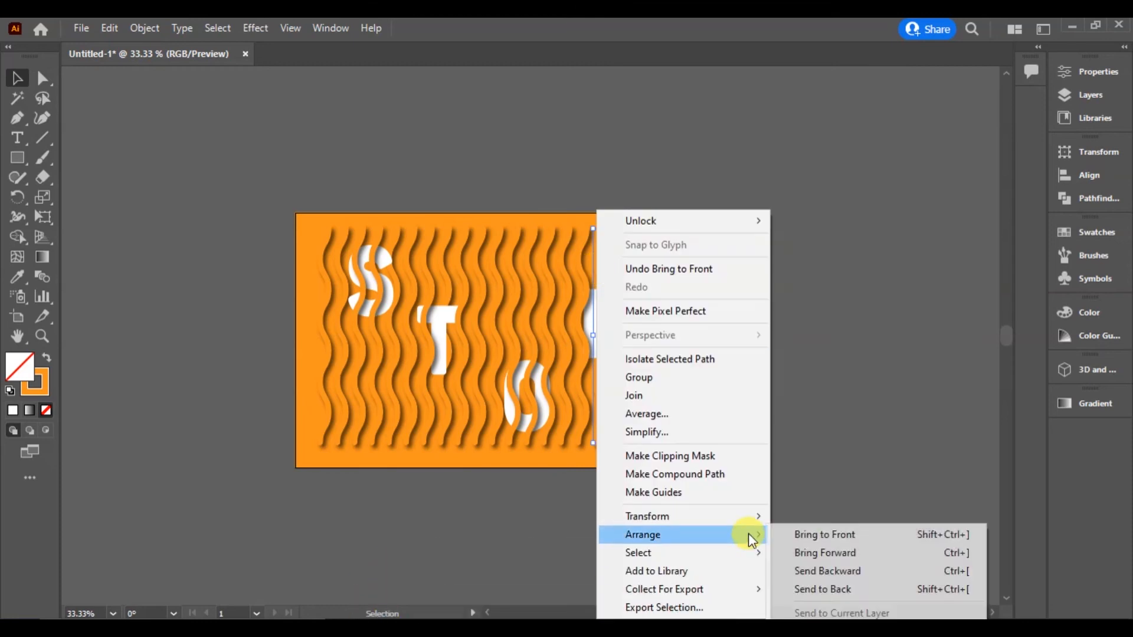
click(841, 548)
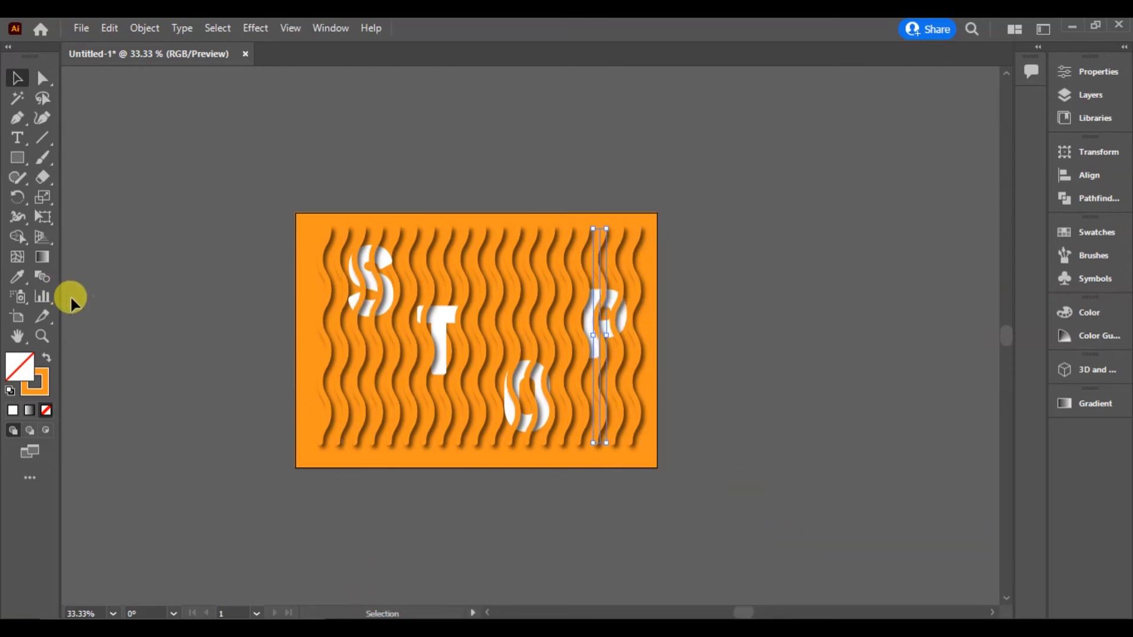
Add the text ME on the empty canvas above the artboard
click(18, 145)
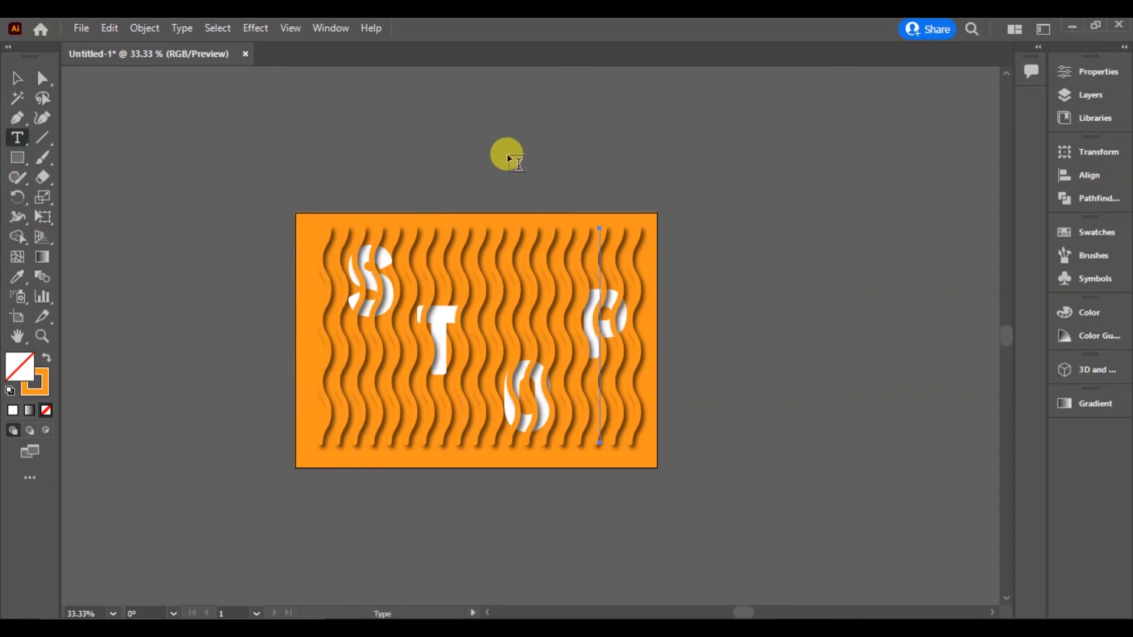
click(508, 157)
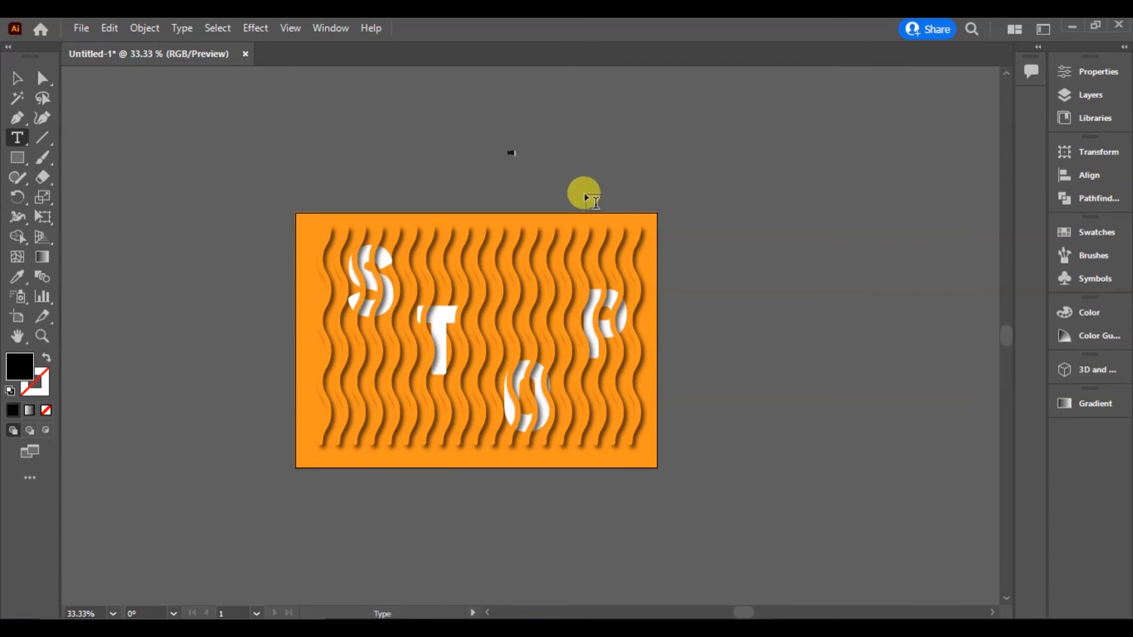
key(ctrl+s)
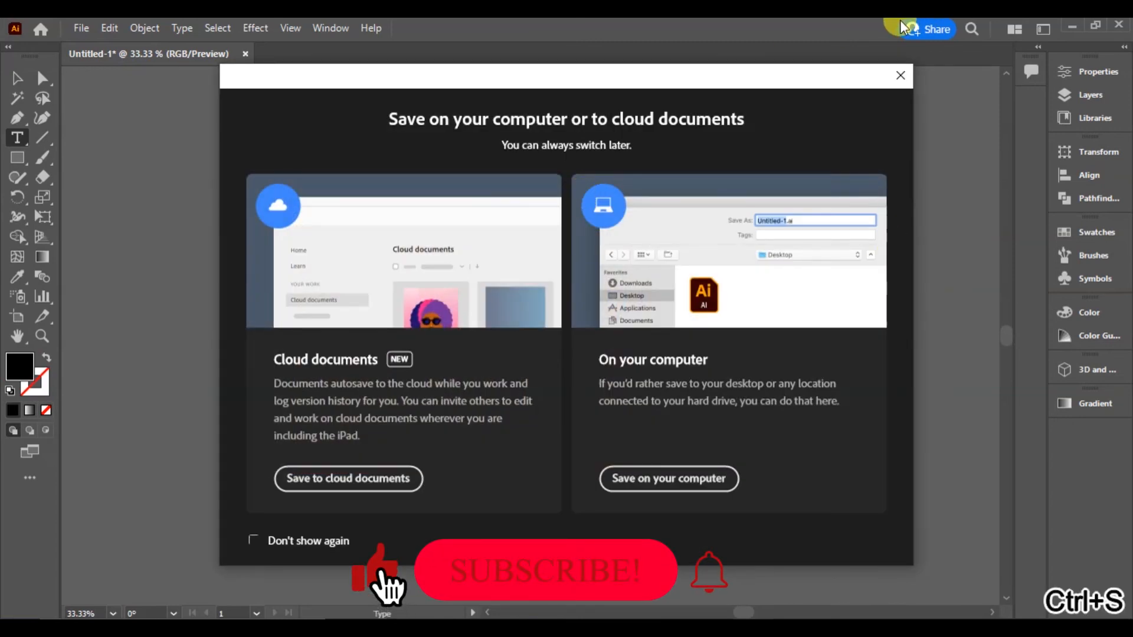
click(899, 74)
Set the ME text to 72 pt and scale it up to about 223 pt
key(ctrl+a)
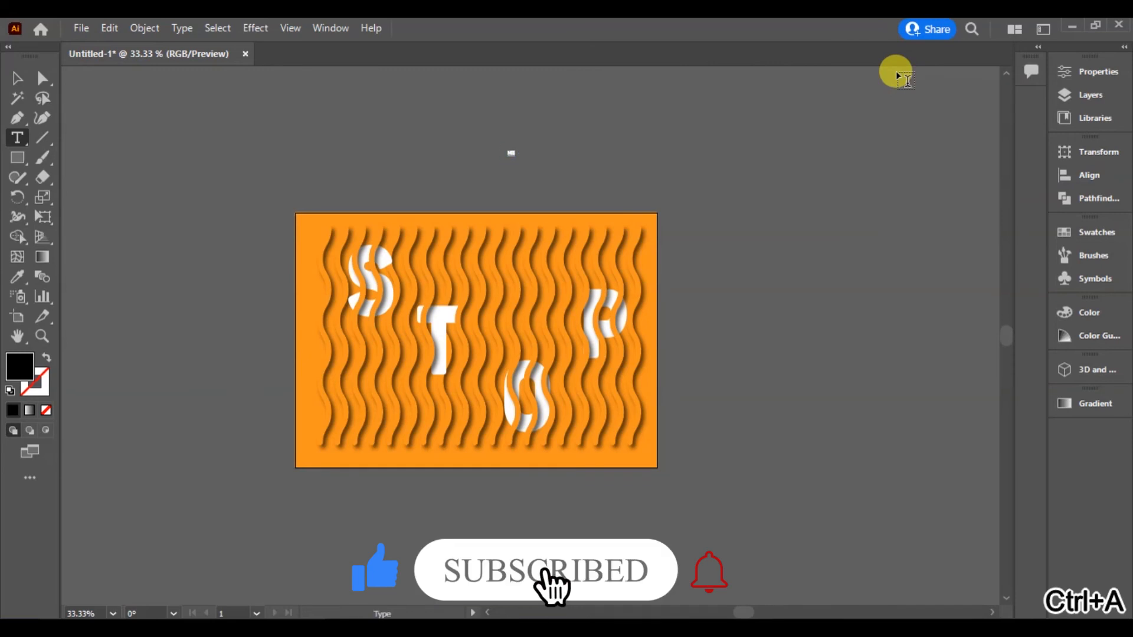
click(1095, 71)
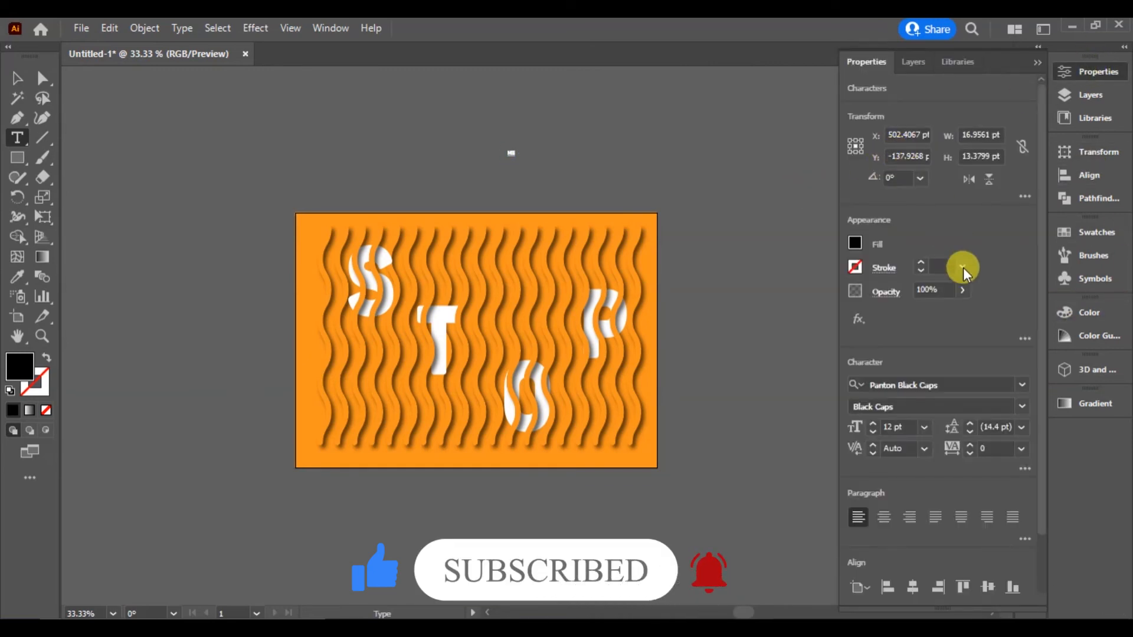
click(938, 384)
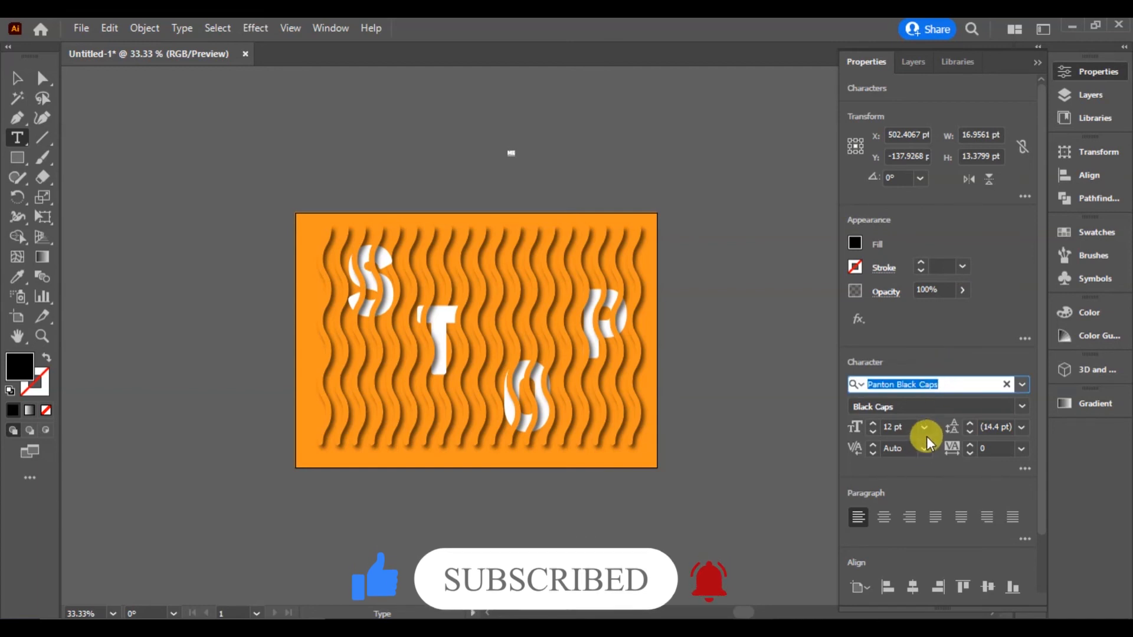
click(925, 429)
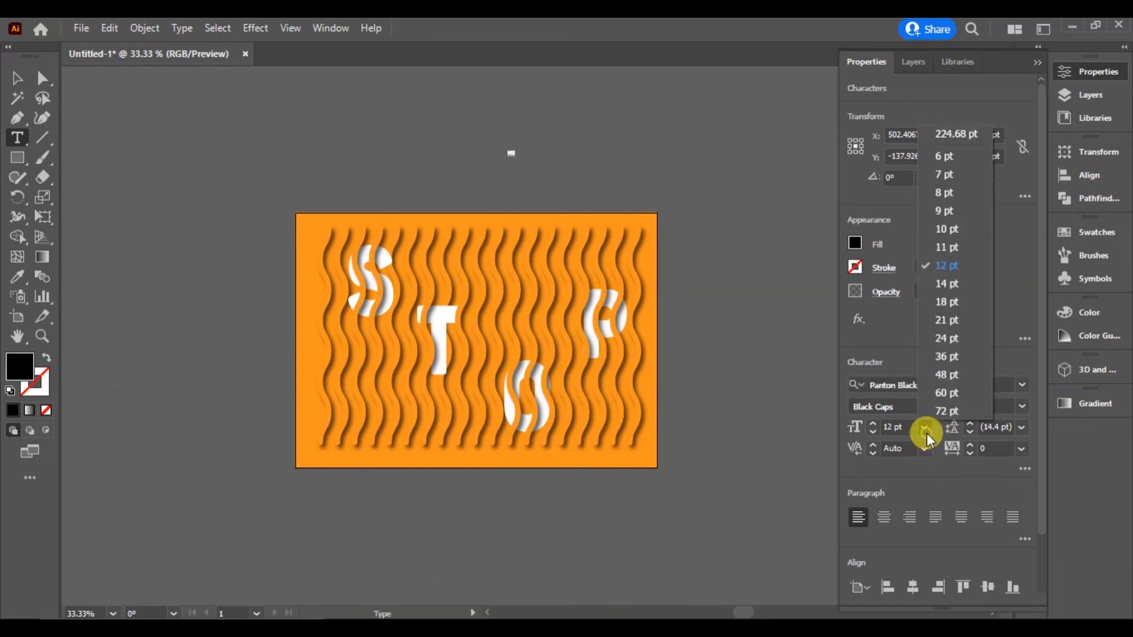
click(952, 406)
click(19, 78)
click(506, 131)
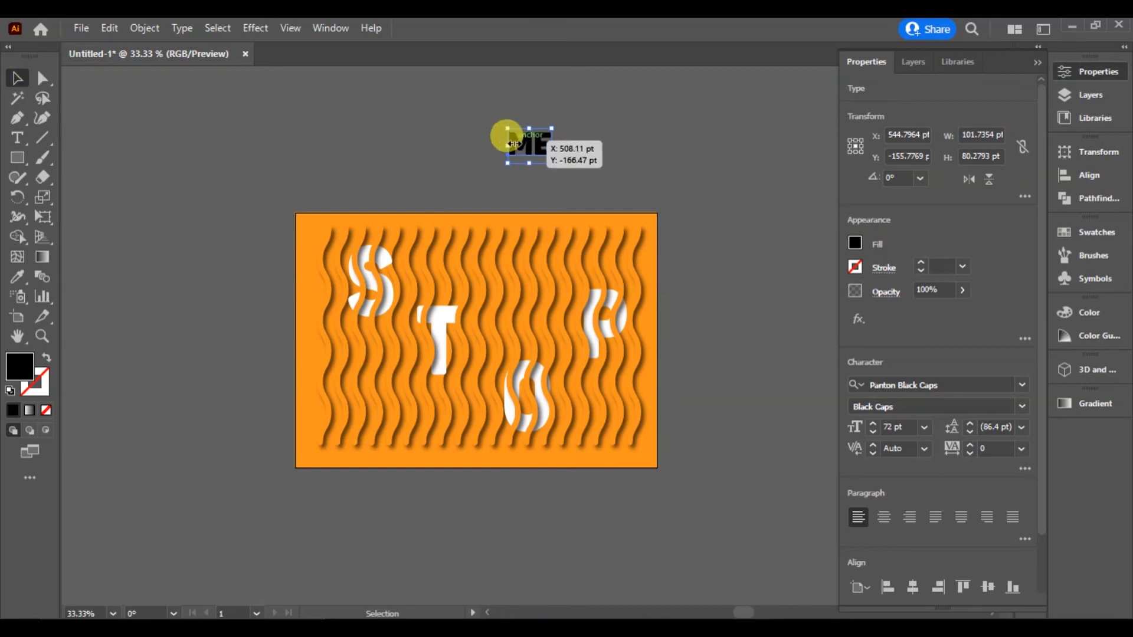
drag(551, 163, 636, 233)
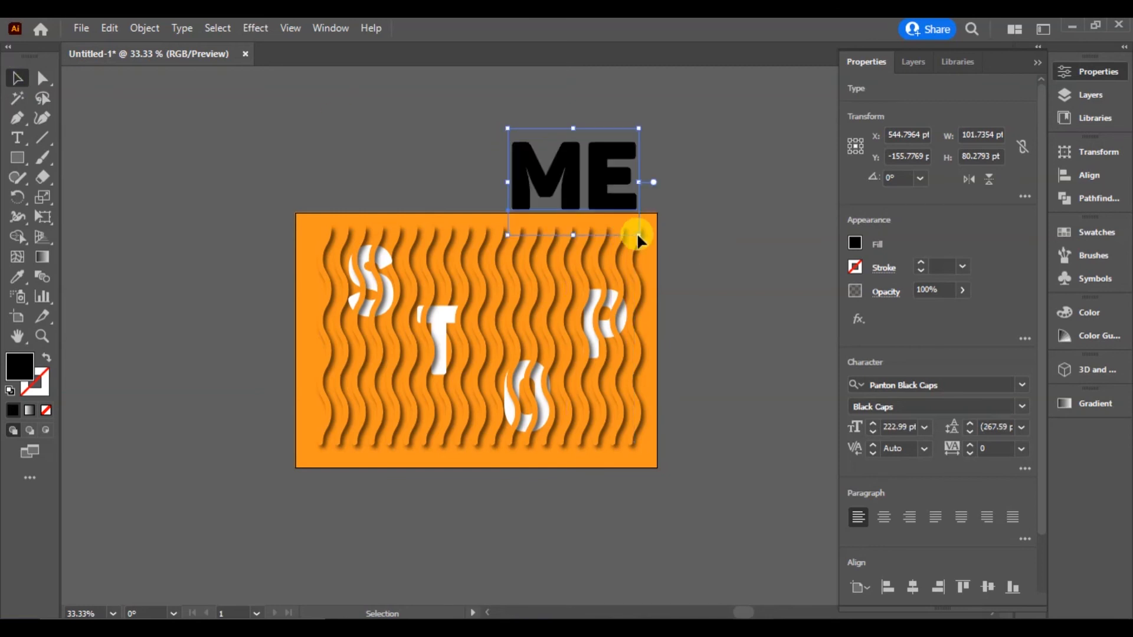
Fill the ME text with white and scale it down to about 192 pt
click(856, 244)
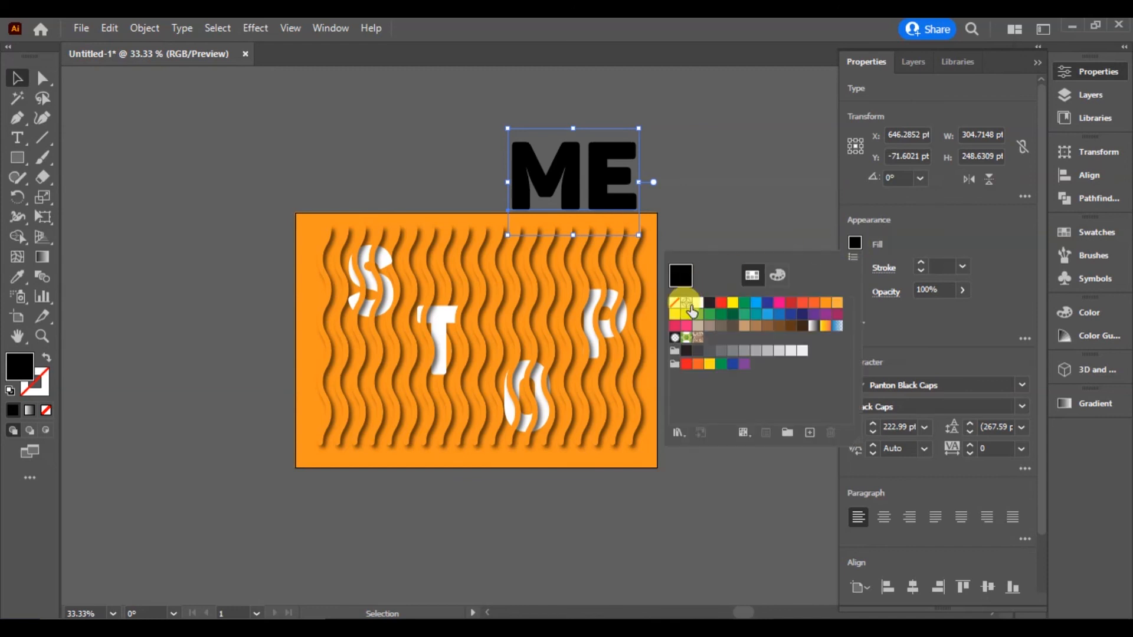
click(698, 303)
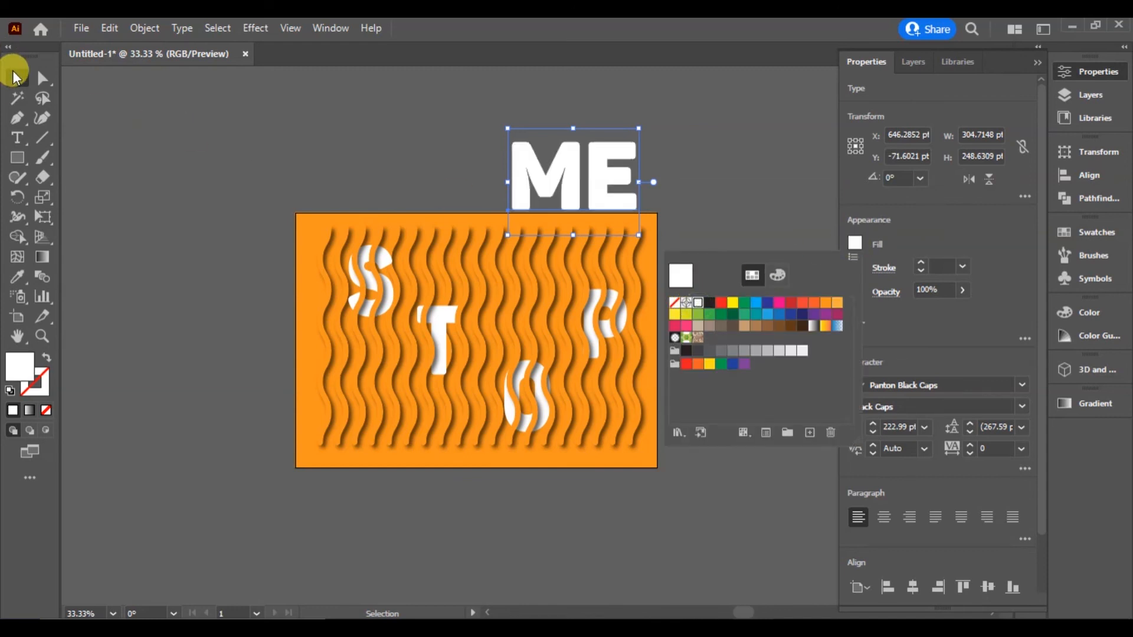
click(16, 75)
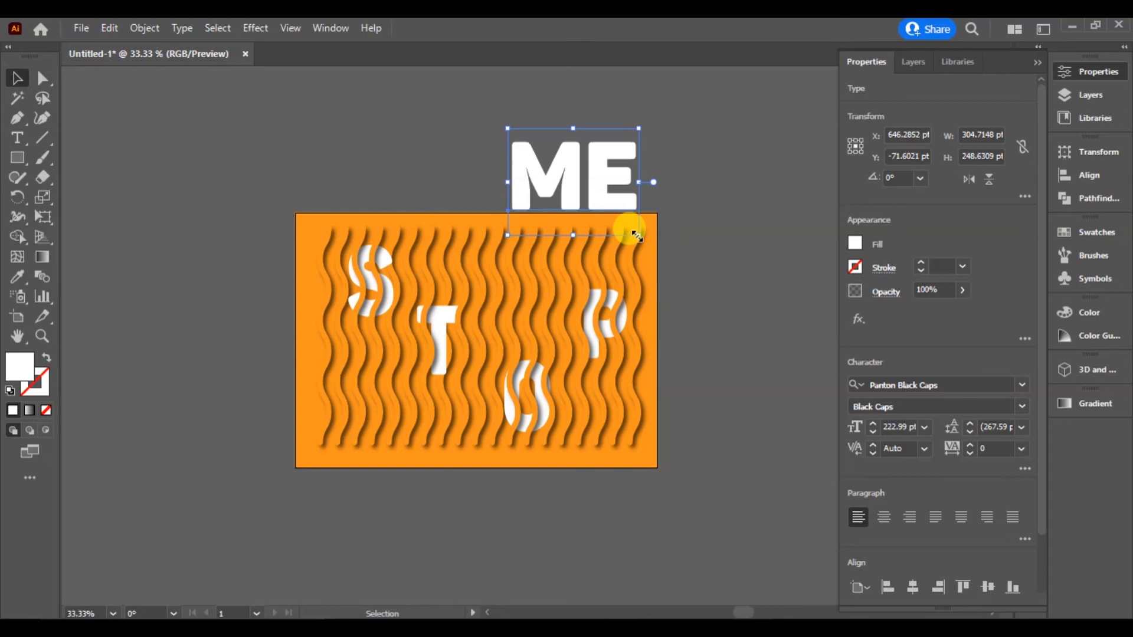
drag(636, 235, 624, 221)
Convert the ME text to outlines and ungroup the two letters
right_click(617, 211)
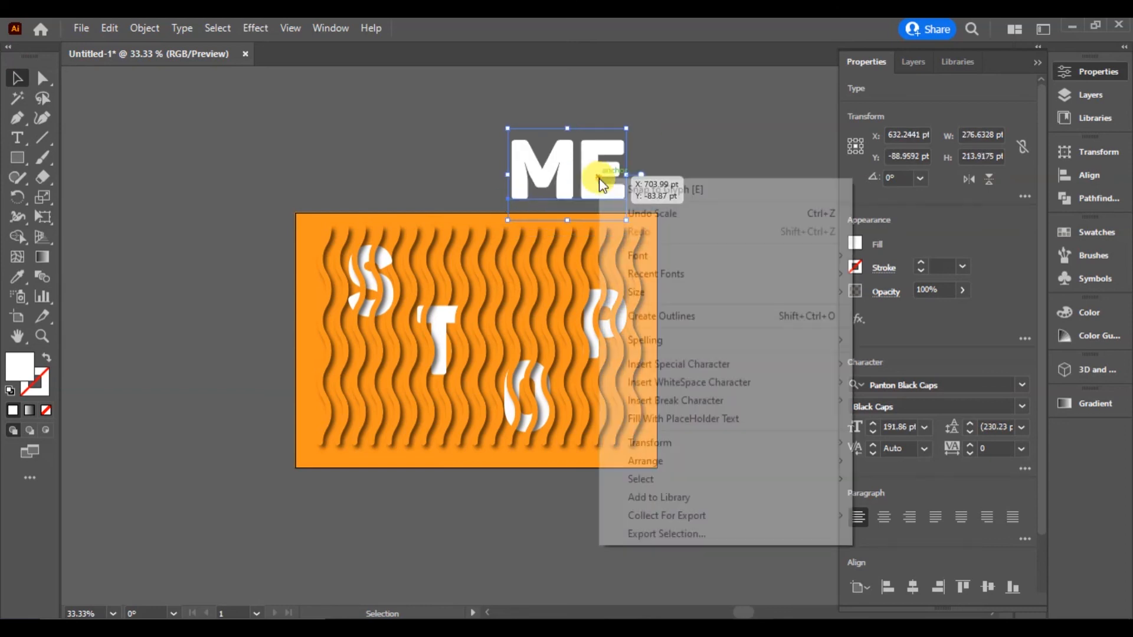
click(715, 319)
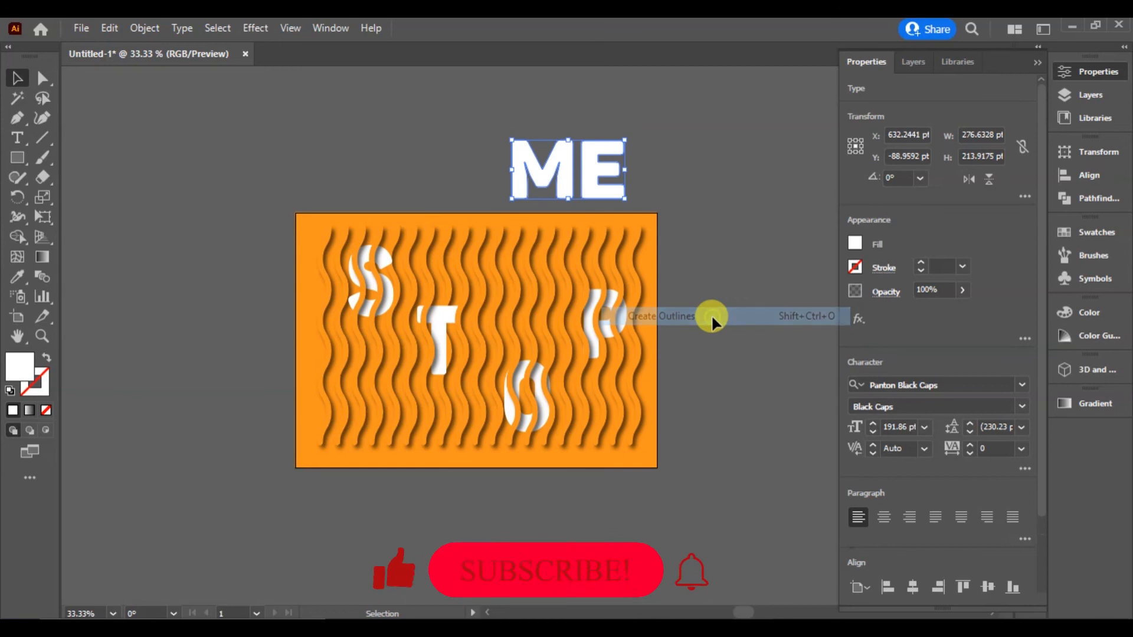
right_click(561, 158)
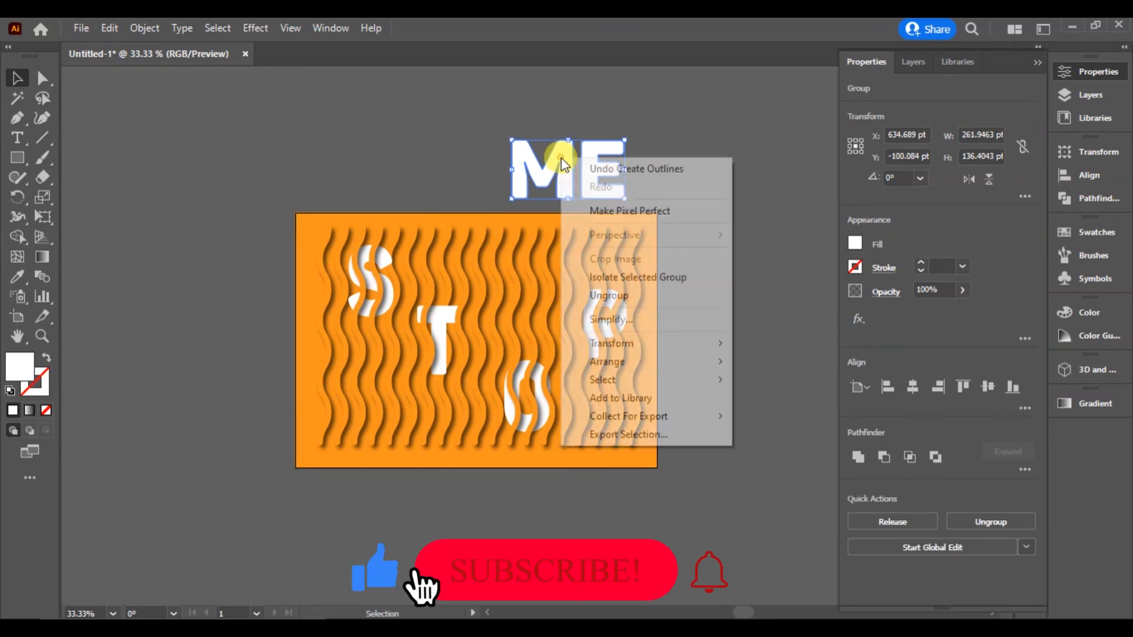
click(627, 302)
Place the M in the artboard's lower left corner below the S and the E in the lower right corner below the P
click(642, 172)
drag(540, 153, 366, 416)
drag(599, 184, 614, 425)
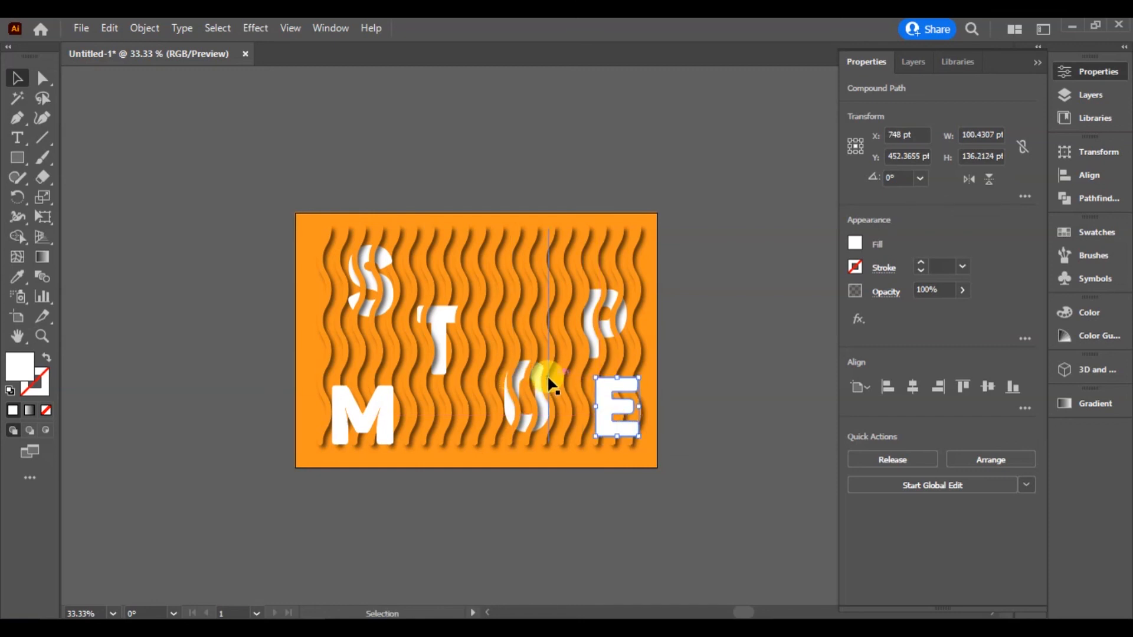
Bring the two wavy lines crossing the middle and right edge of the M to the front
click(359, 394)
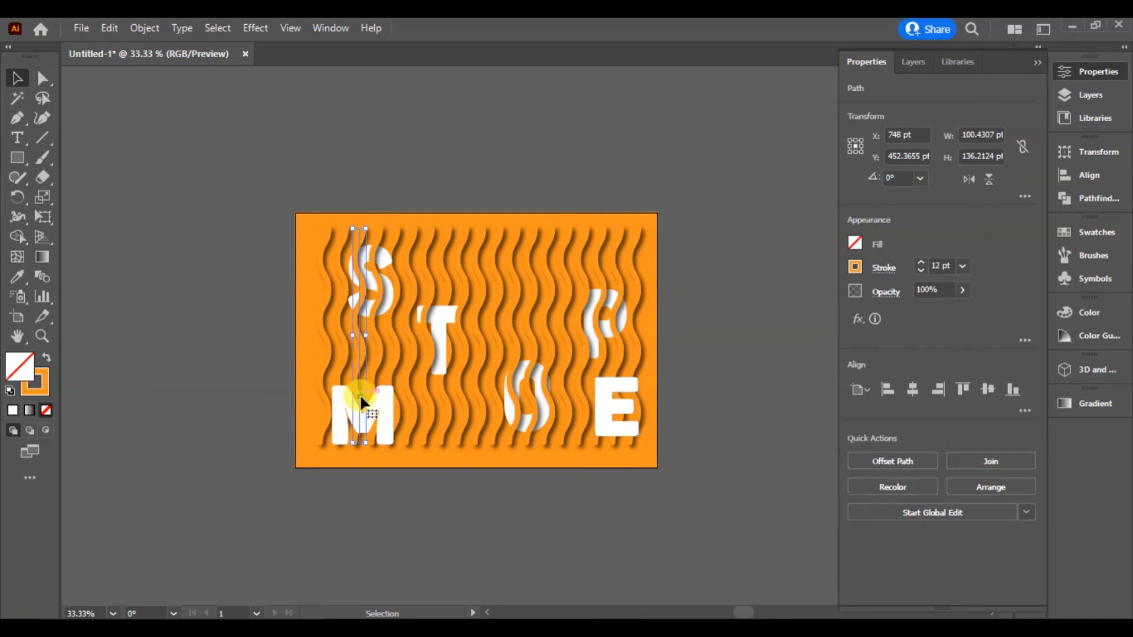
right_click(359, 394)
mouse_move(444, 541)
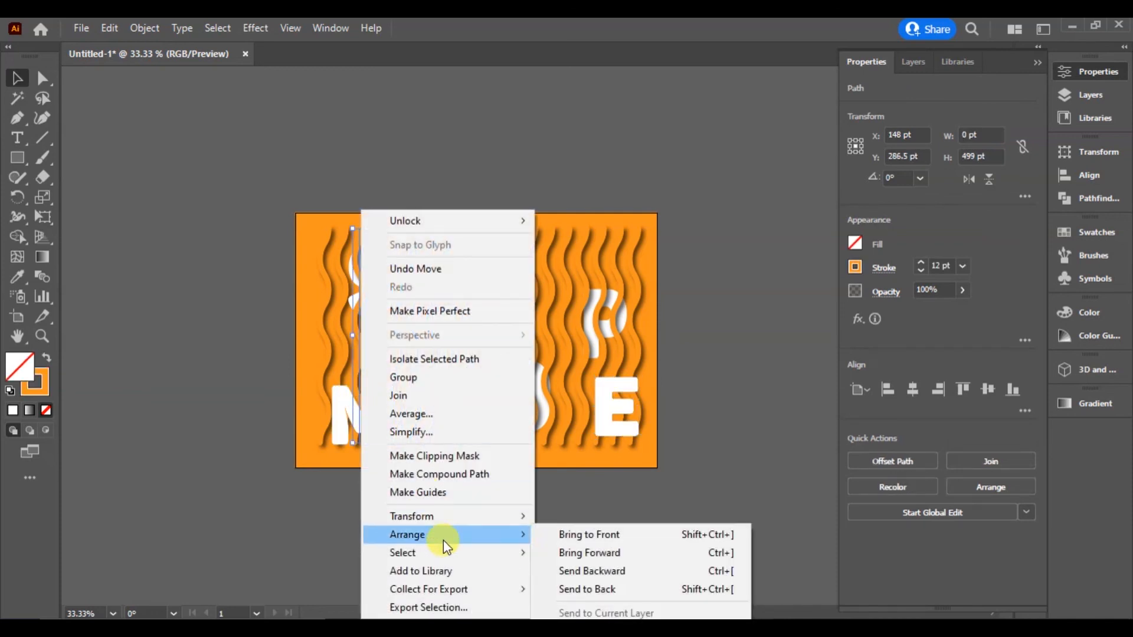
click(555, 533)
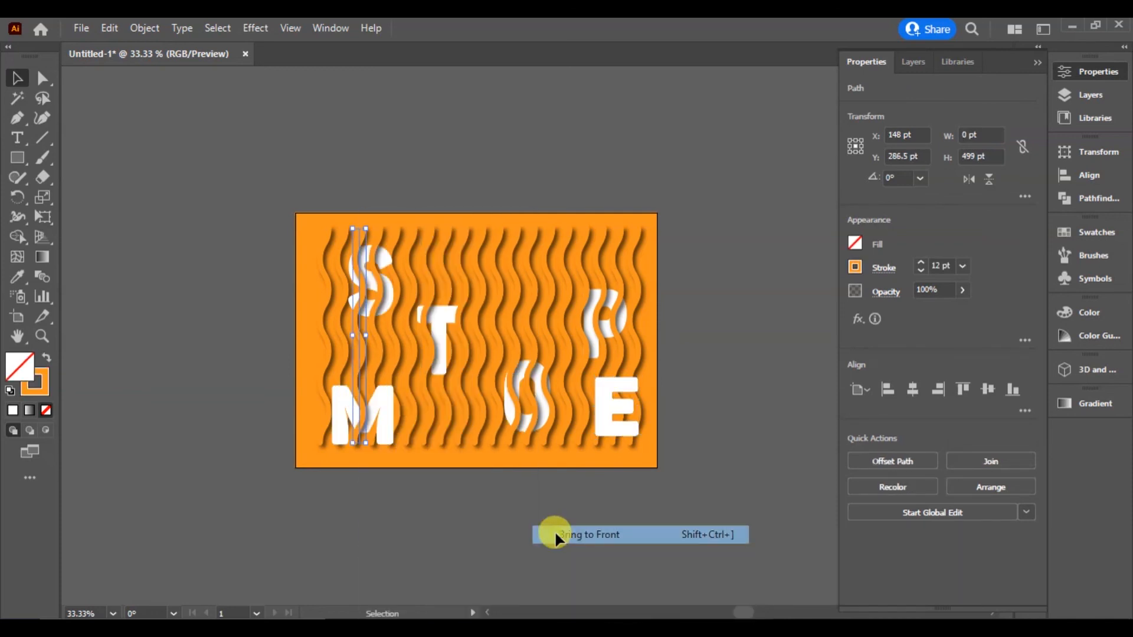
click(397, 414)
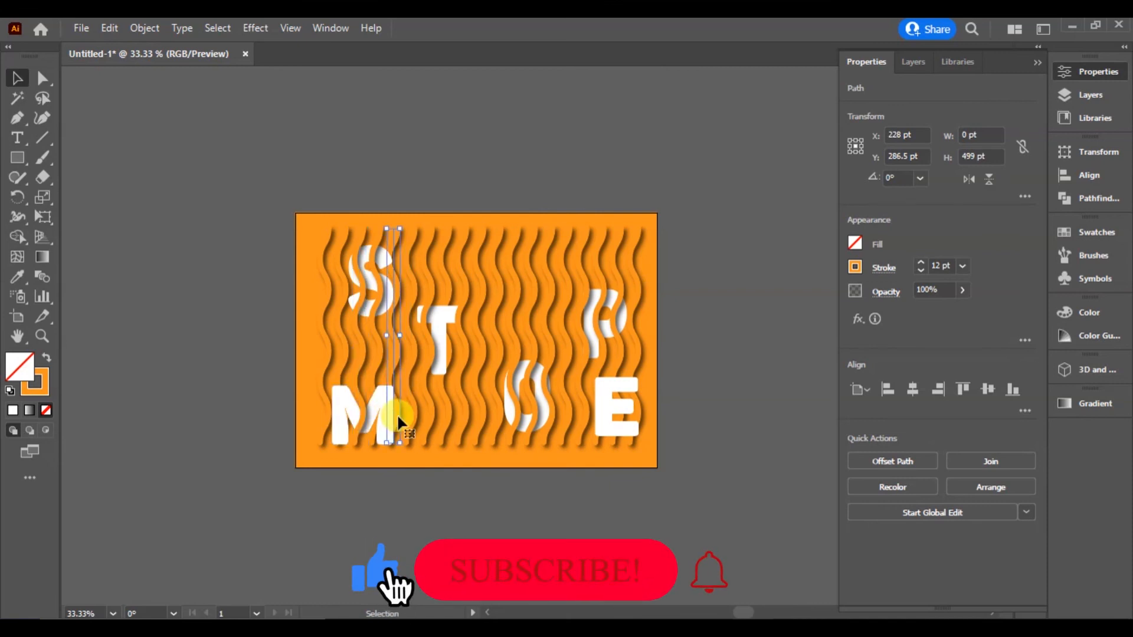
right_click(398, 416)
mouse_move(443, 534)
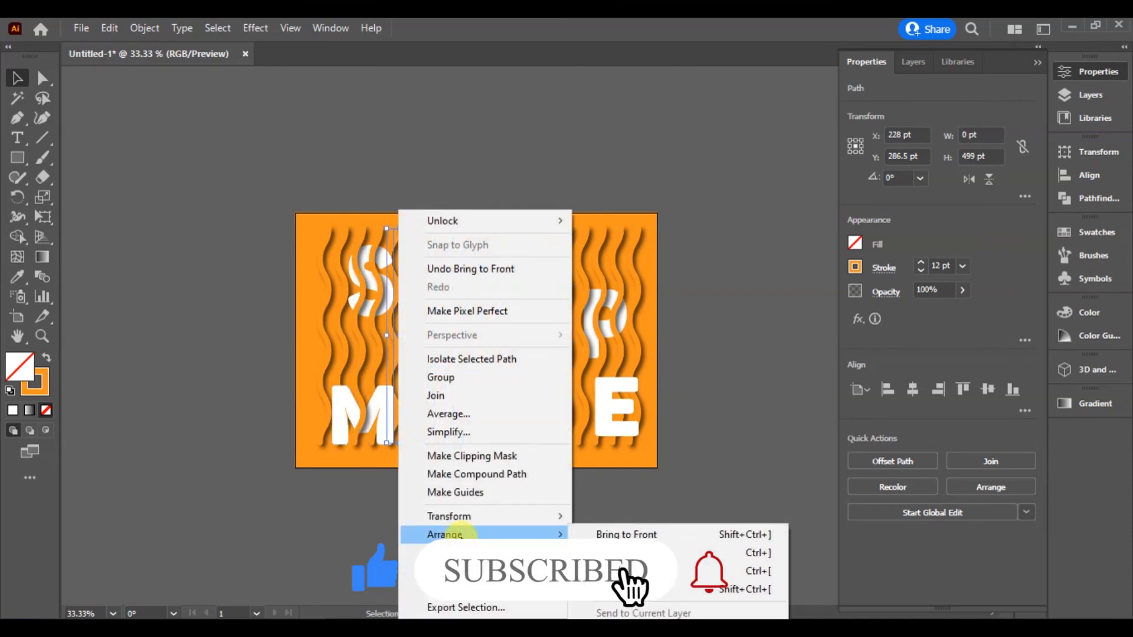
click(587, 536)
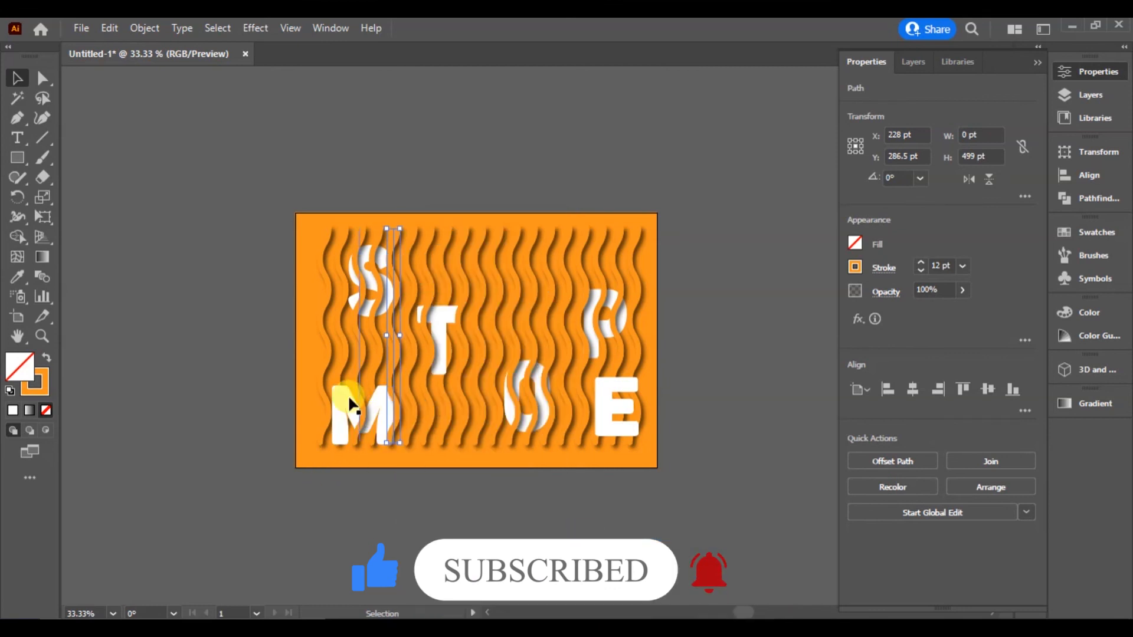
Bring the two wavy lines crossing the left edge and left part of the M to the front
click(329, 404)
click(328, 399)
right_click(326, 401)
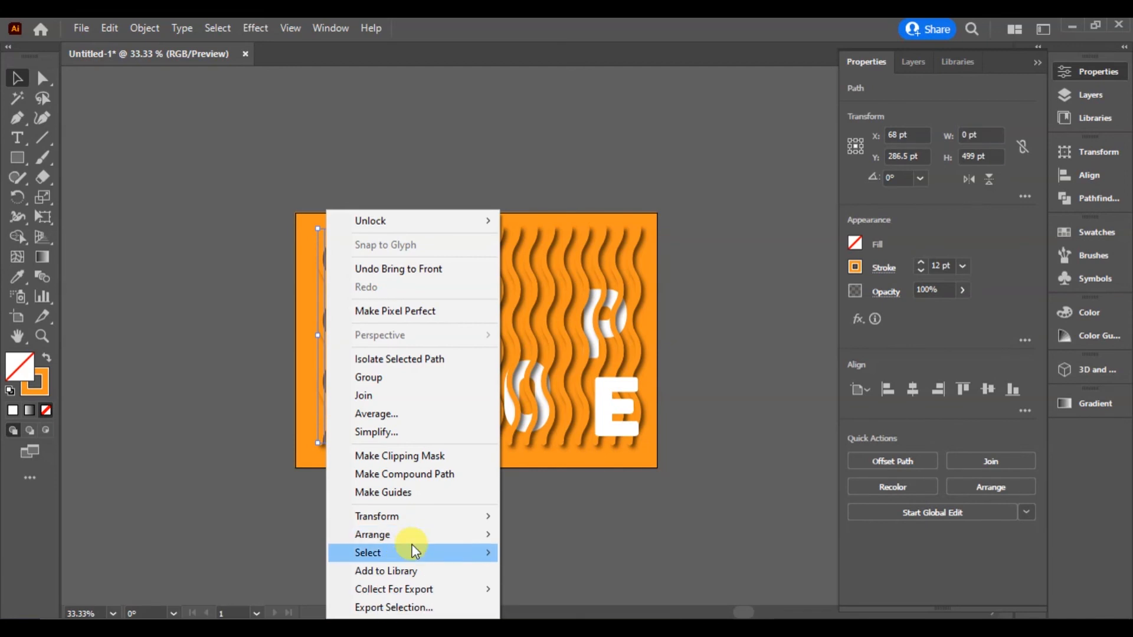
mouse_move(418, 546)
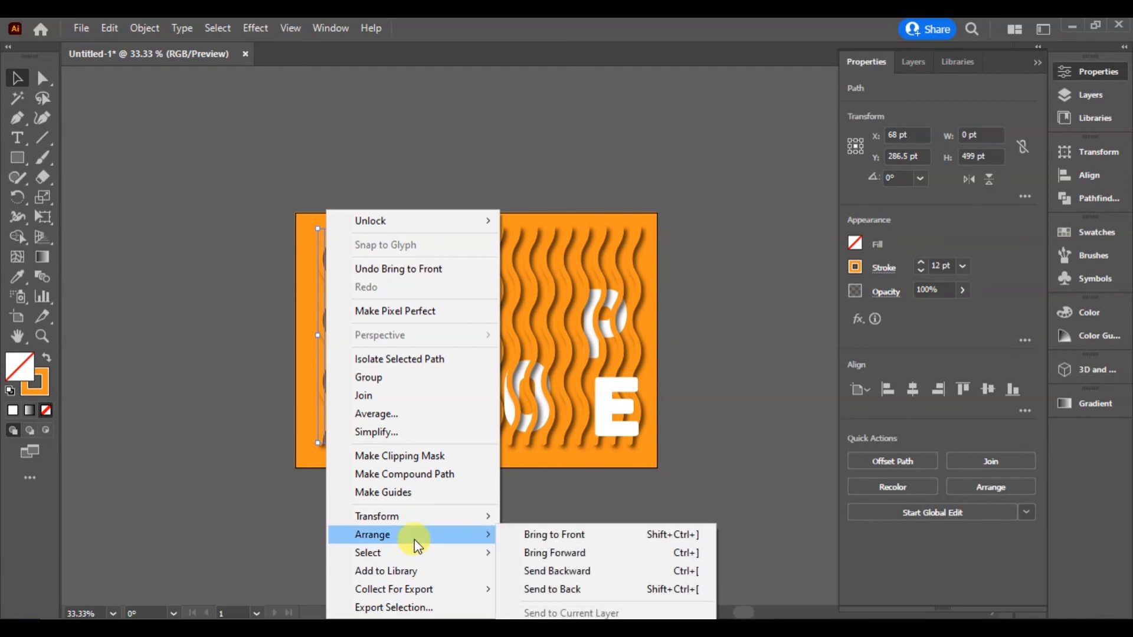
click(604, 535)
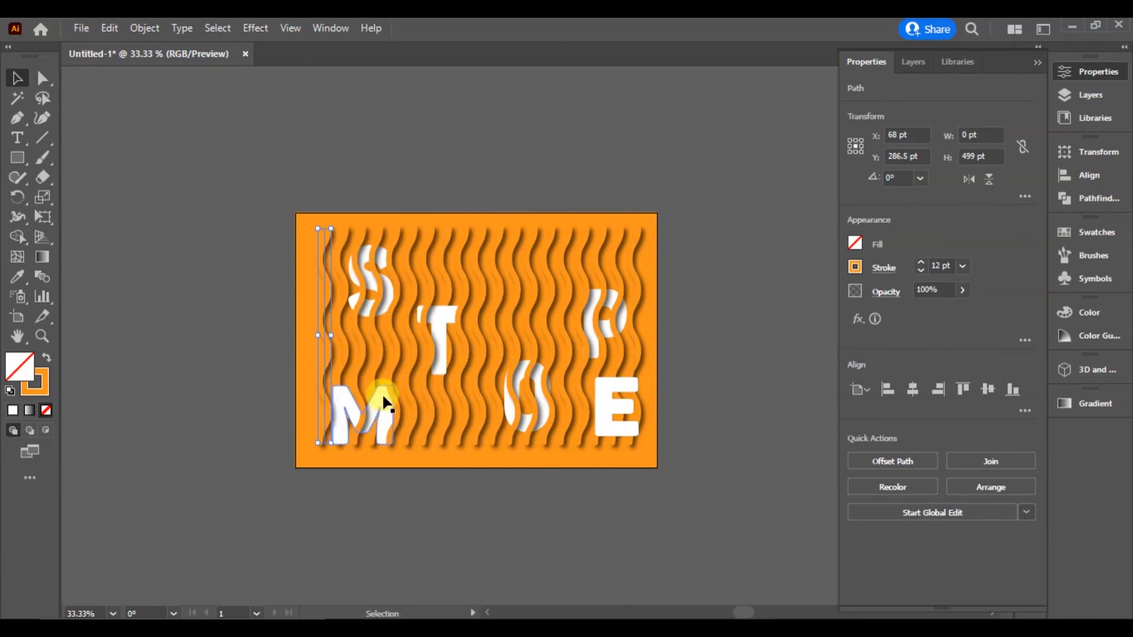
right_click(341, 369)
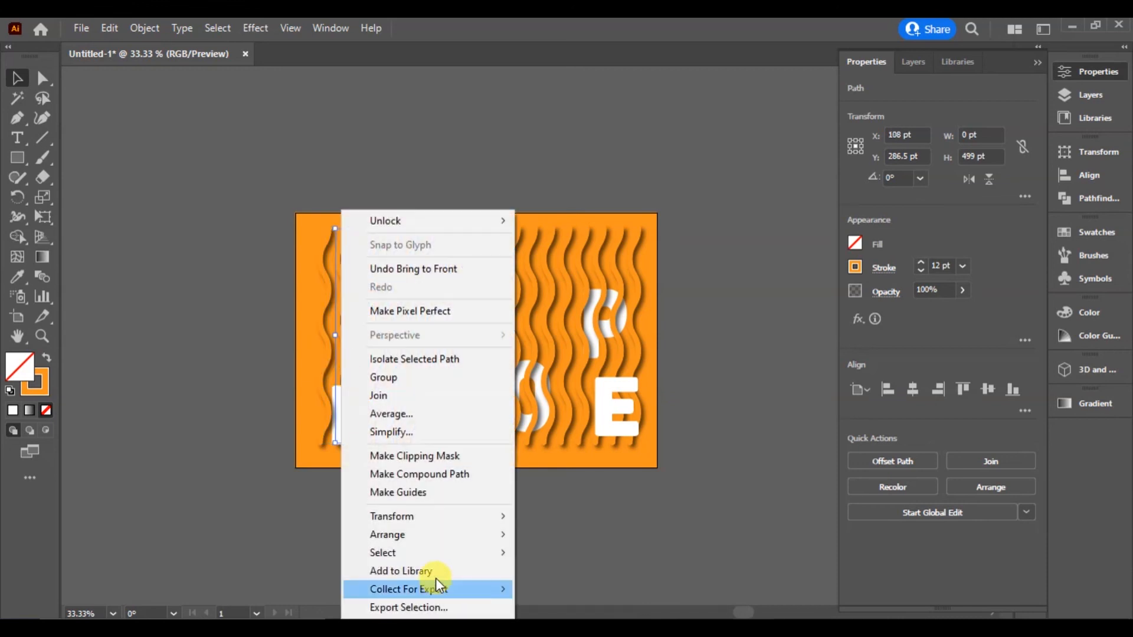
mouse_move(442, 537)
click(569, 535)
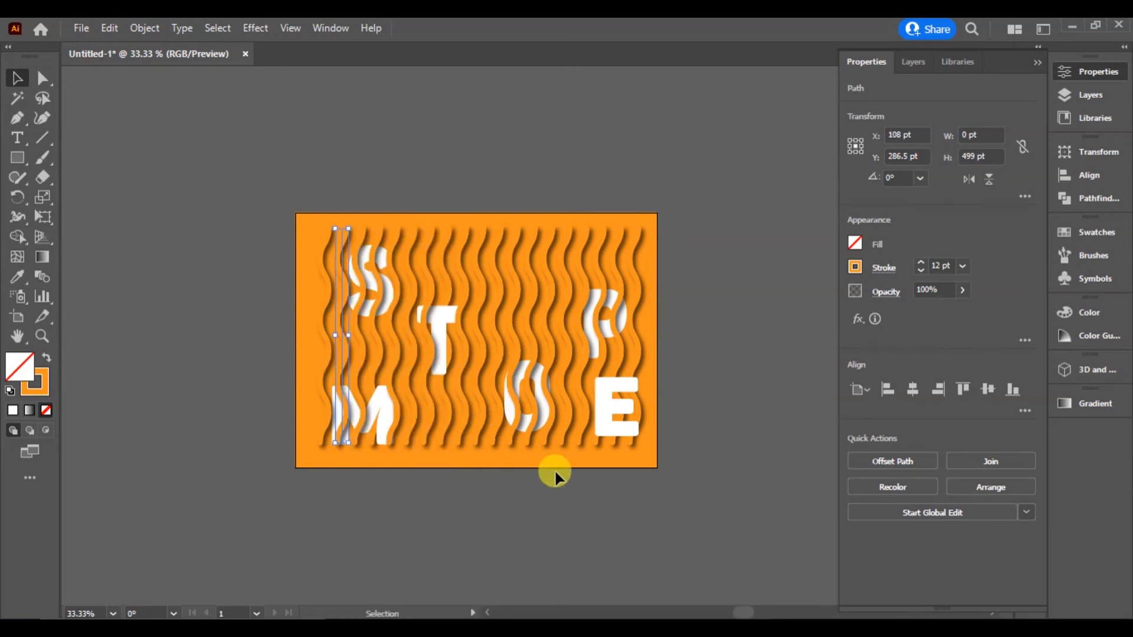
Bring the two wavy lines crossing the middle and left edge of the E to the front
click(573, 464)
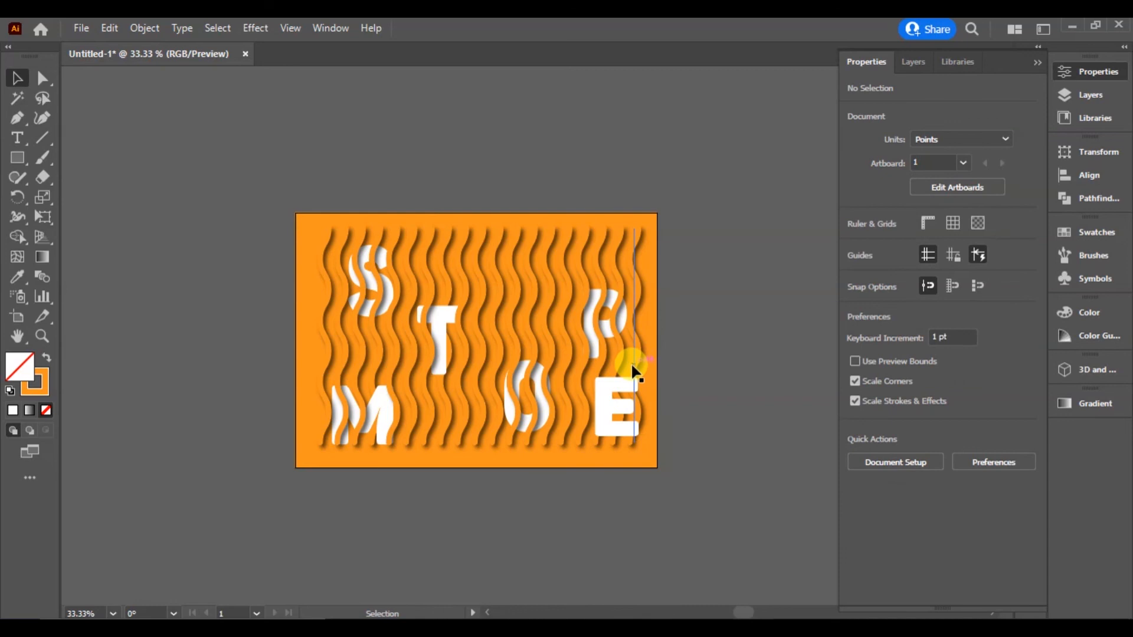
right_click(622, 362)
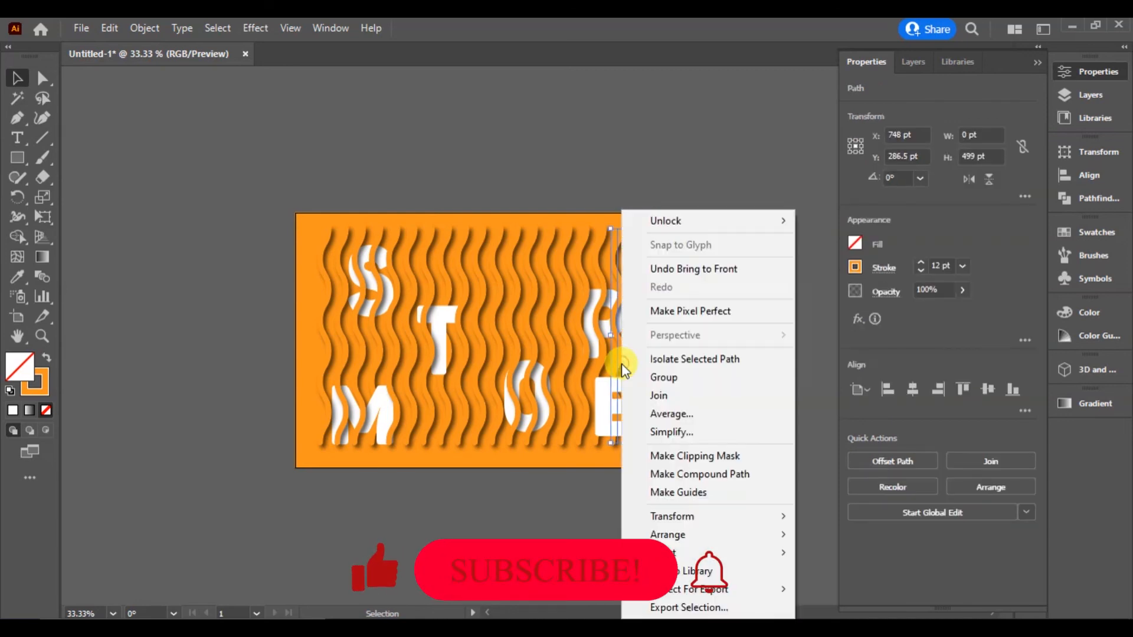
mouse_move(696, 534)
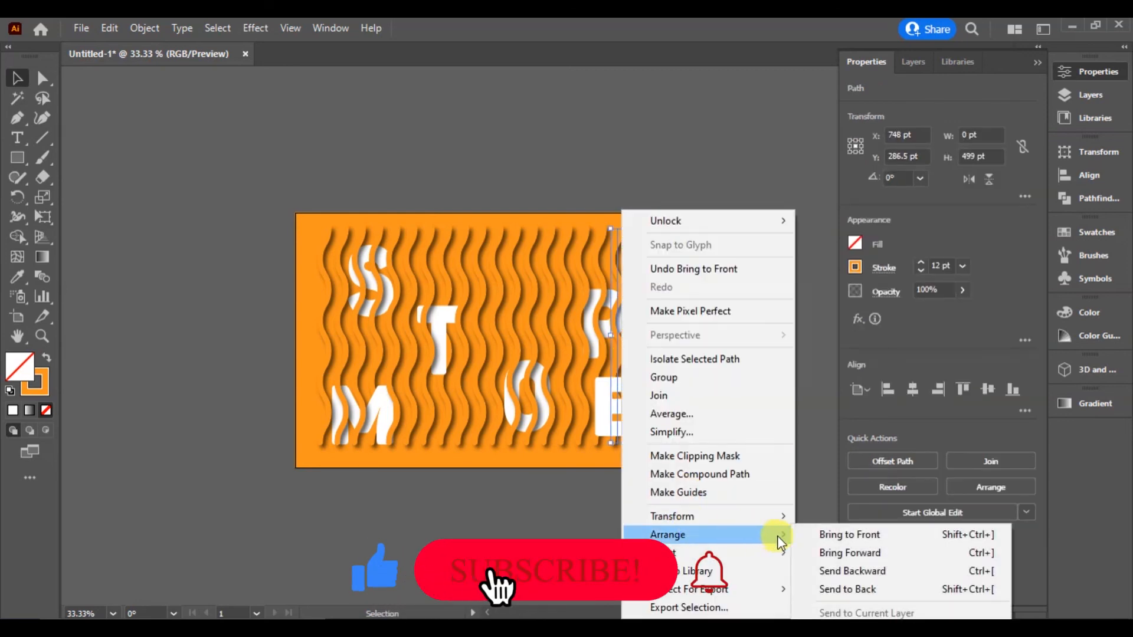
click(807, 530)
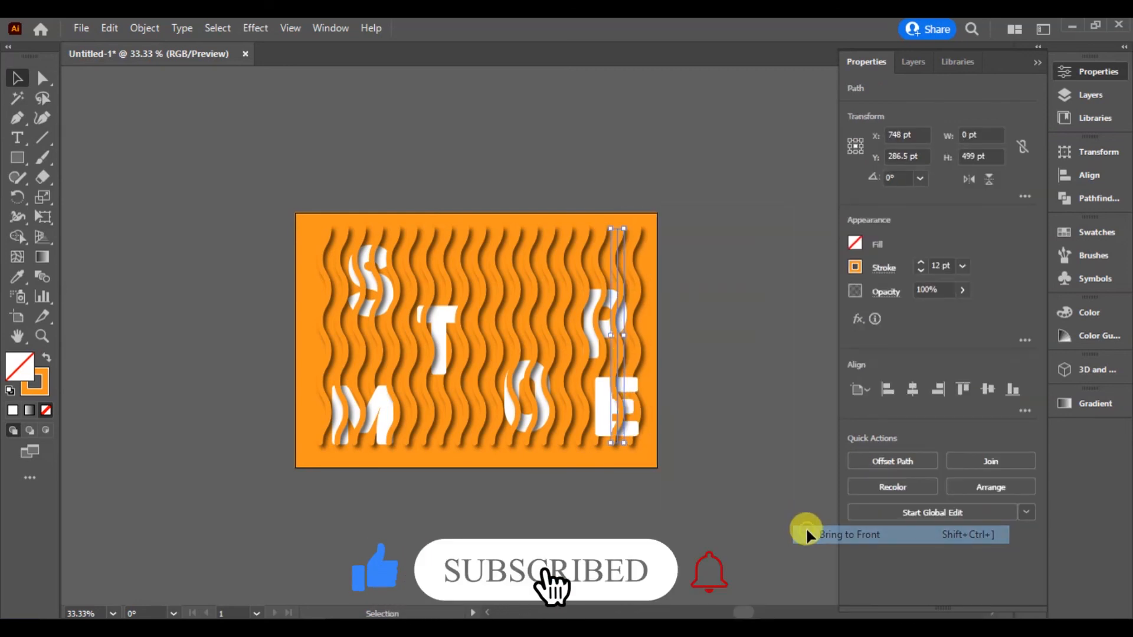
drag(598, 442, 598, 442)
right_click(598, 443)
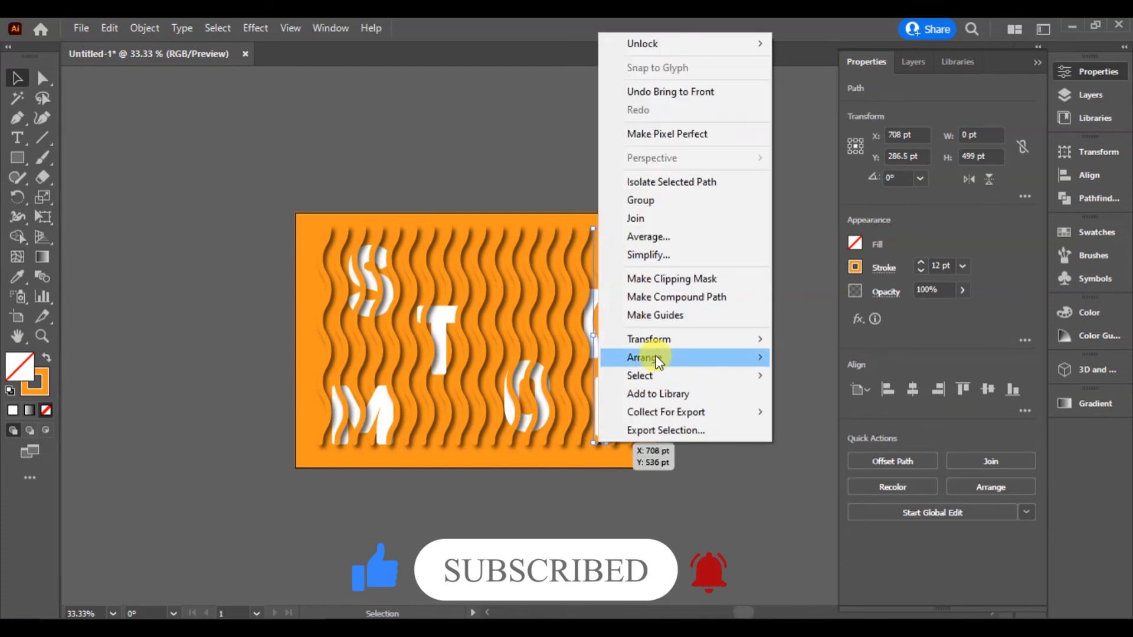
mouse_move(659, 360)
click(785, 356)
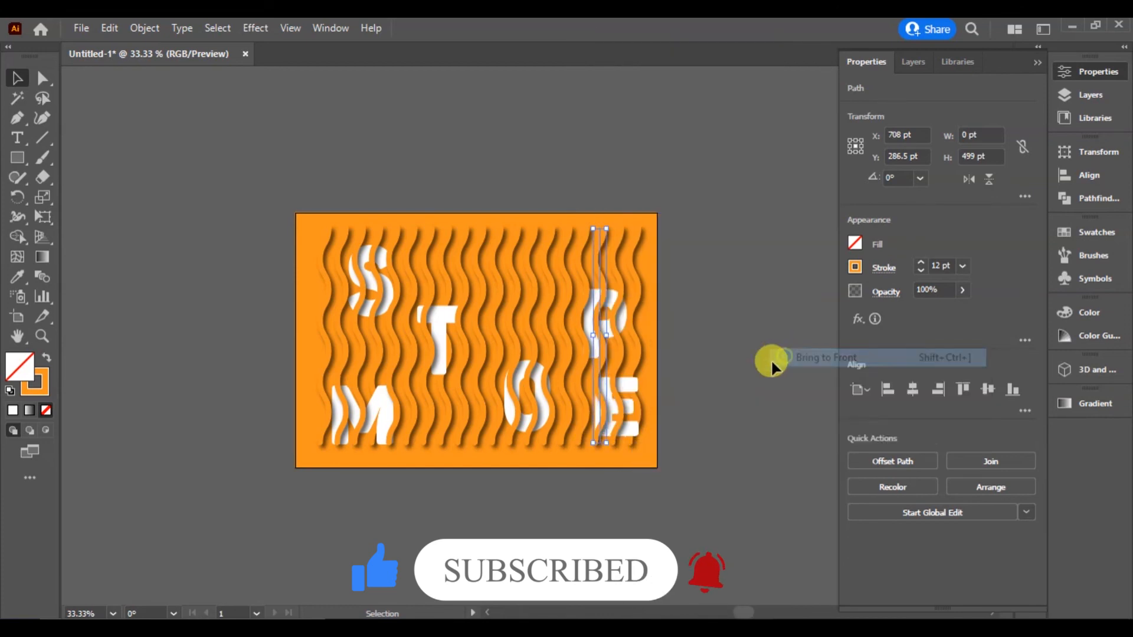
Fit the whole artboard in view and collapse the object properties to examine the complete STOP ME design
click(634, 444)
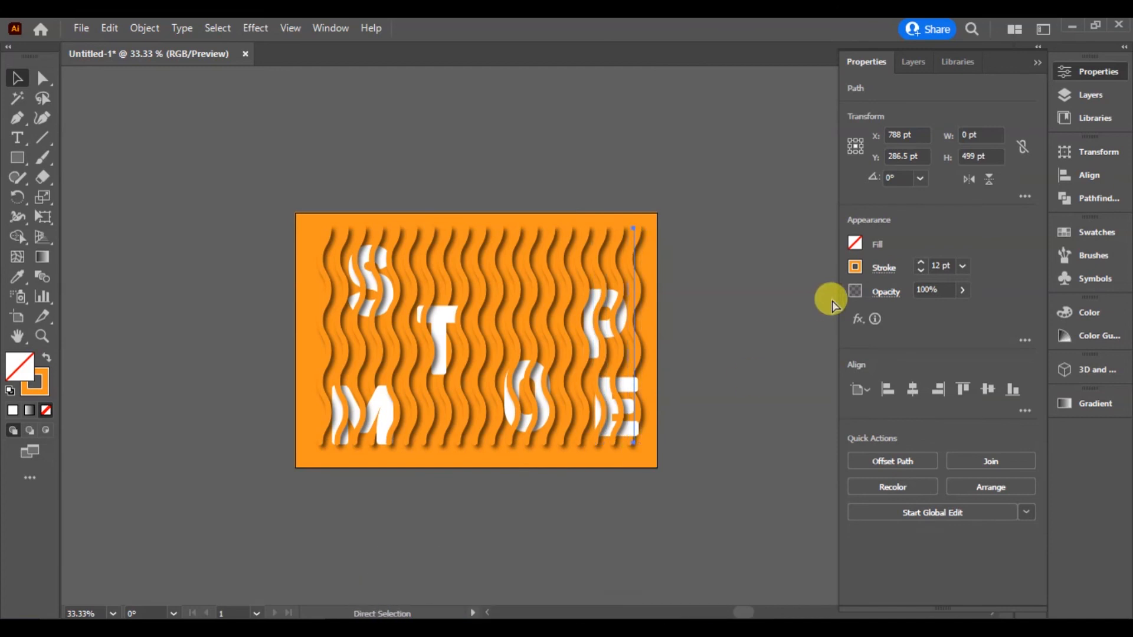
key(ctrl+plus)
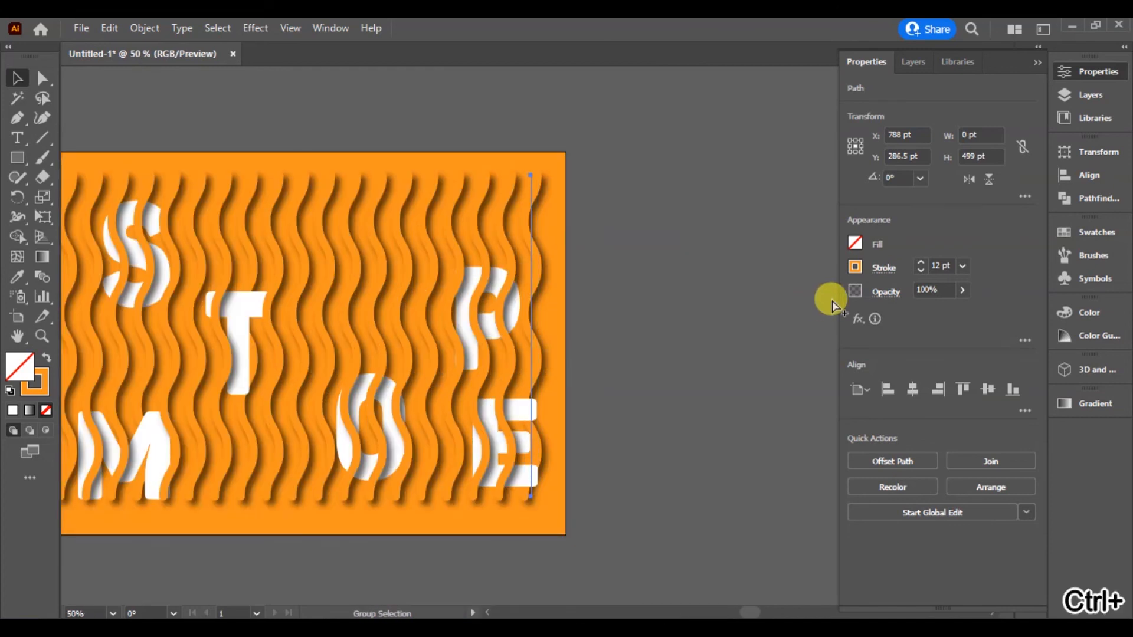
key(ctrl+alt+0)
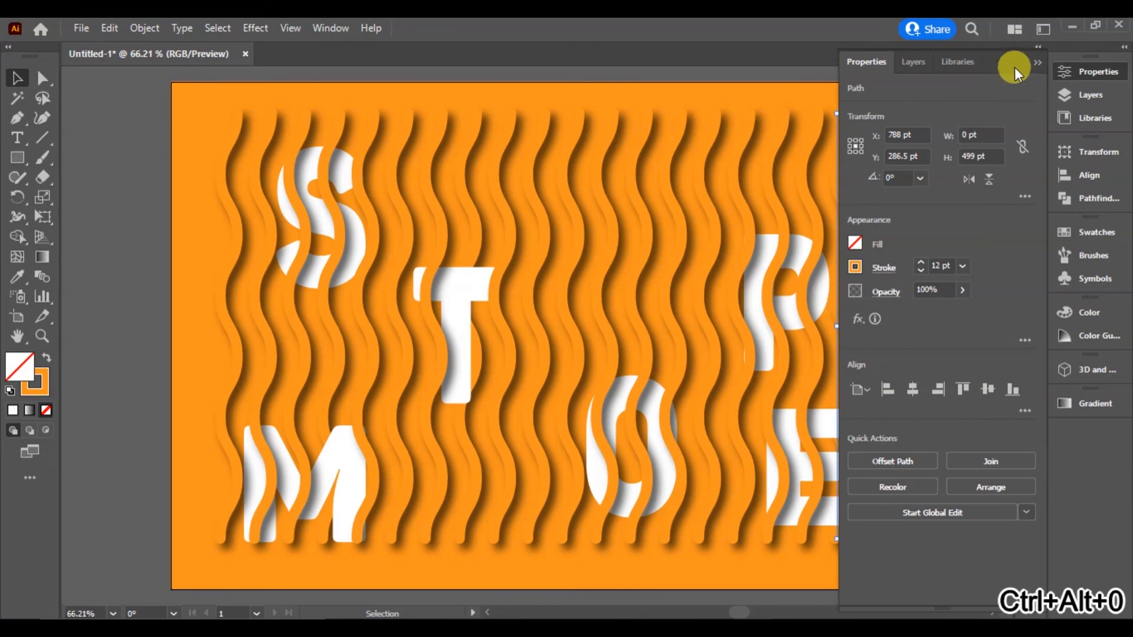
click(1038, 69)
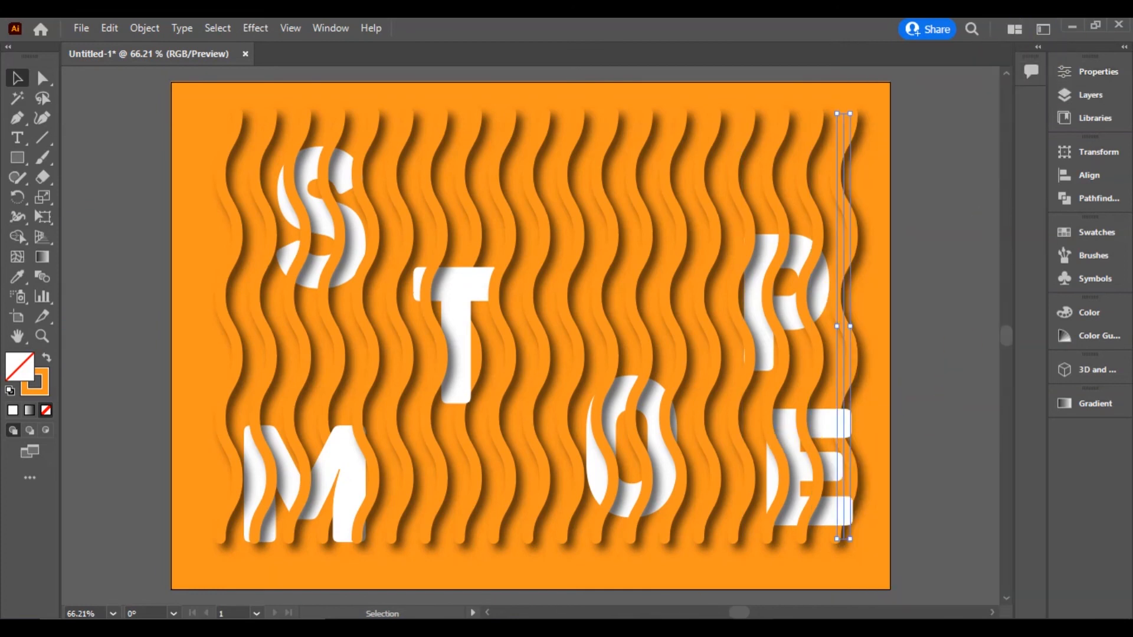
click(655, 590)
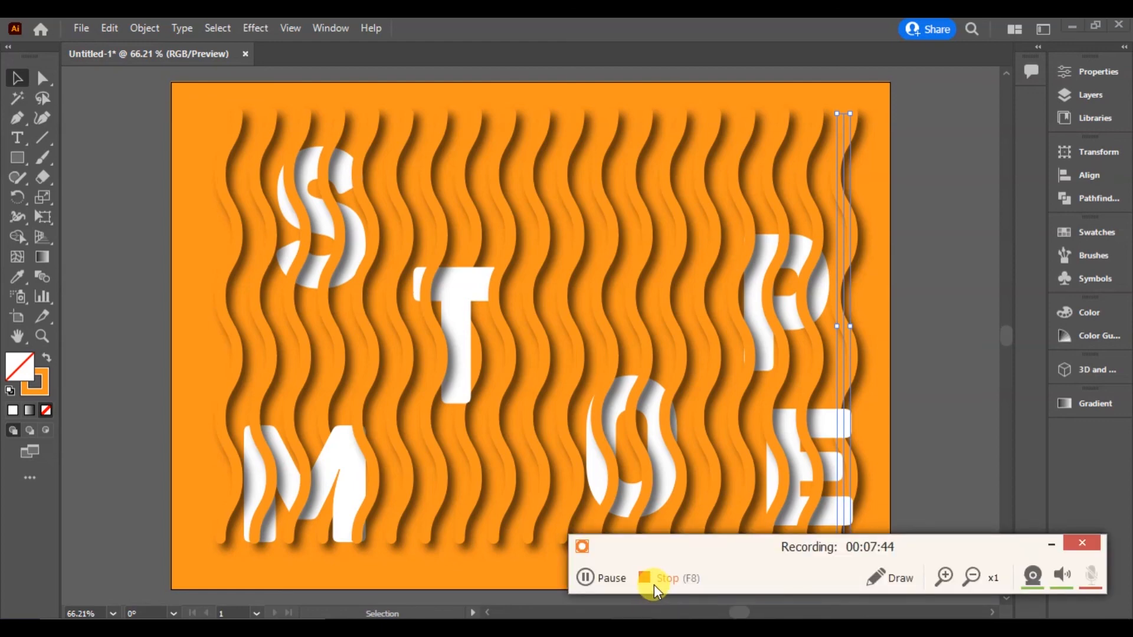